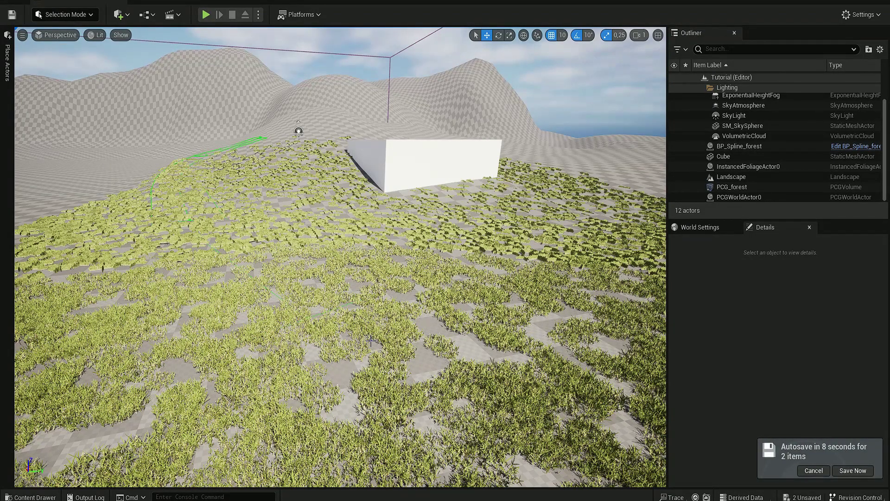
# Examine the grass scattered over the landscape around the white cube and the forest spline.
pyautogui.moveTo(530, 255)
pyautogui.mouseDown(button='right')
pyautogui.moveTo(437, 255)
pyautogui.moveTo(440, 278)
pyautogui.moveTo(530, 256)
pyautogui.mouseUp(button='right')
pyautogui.press('w')
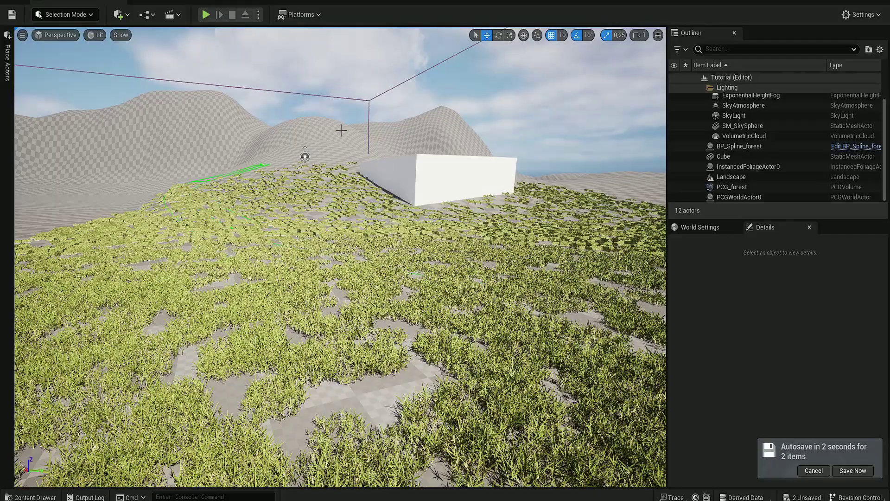
pyautogui.moveTo(337, 128); pyautogui.dragTo(387, 125, button='right')
pyautogui.press('w')
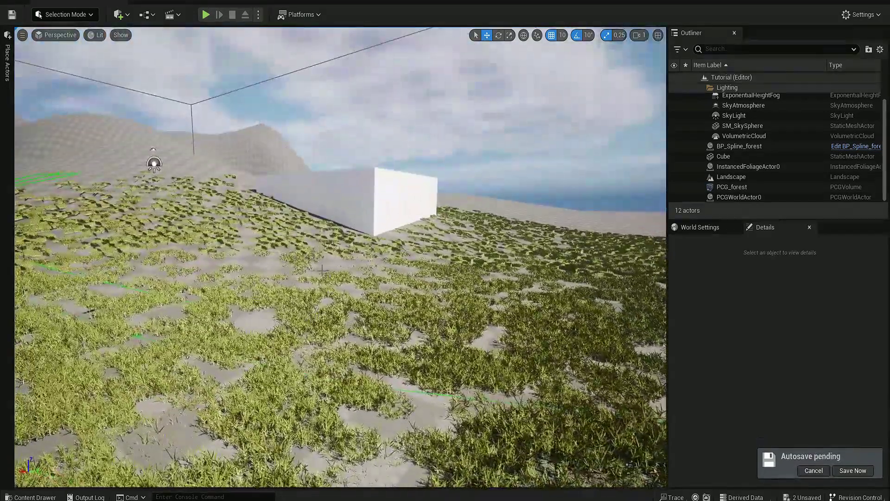
pyautogui.moveTo(330, 274); pyautogui.dragTo(314, 165, button='right')
pyautogui.moveTo(330, 274); pyautogui.dragTo(327, 251, button='right')
pyautogui.moveTo(327, 148); pyautogui.dragTo(350, 169, button='right')
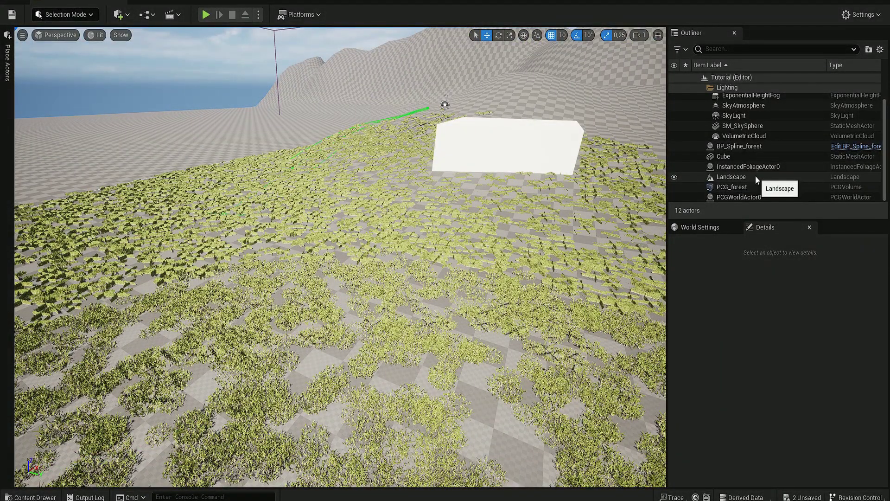
pyautogui.click(750, 147)
pyautogui.moveTo(417, 222); pyautogui.dragTo(413, 280, button='right')
pyautogui.moveTo(671, 174)
pyautogui.mouseDown(button='right')
pyautogui.moveTo(671, 195)
pyautogui.moveTo(672, 157)
pyautogui.mouseUp(button='right')
pyautogui.moveTo(464, 223); pyautogui.dragTo(505, 195, button='right')
pyautogui.moveTo(370, 250); pyautogui.dragTo(408, 256, button='right')
pyautogui.press('Escape')
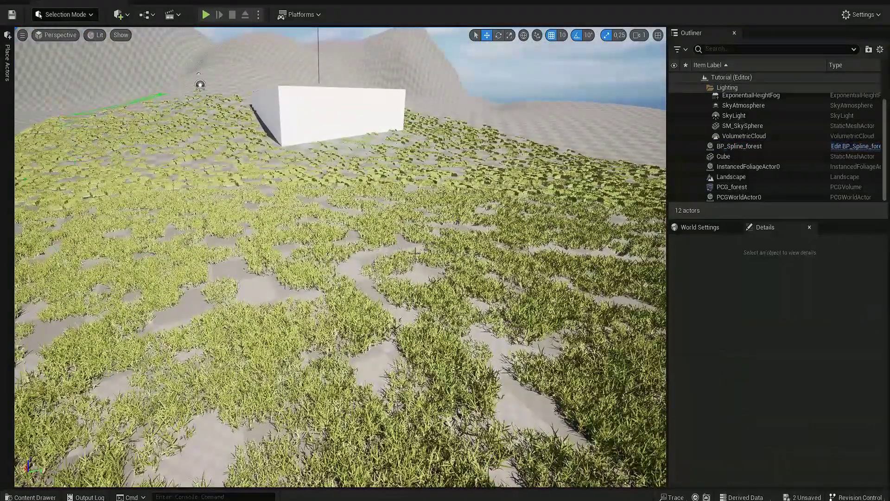
pyautogui.hotkey('ctrl', 'space')
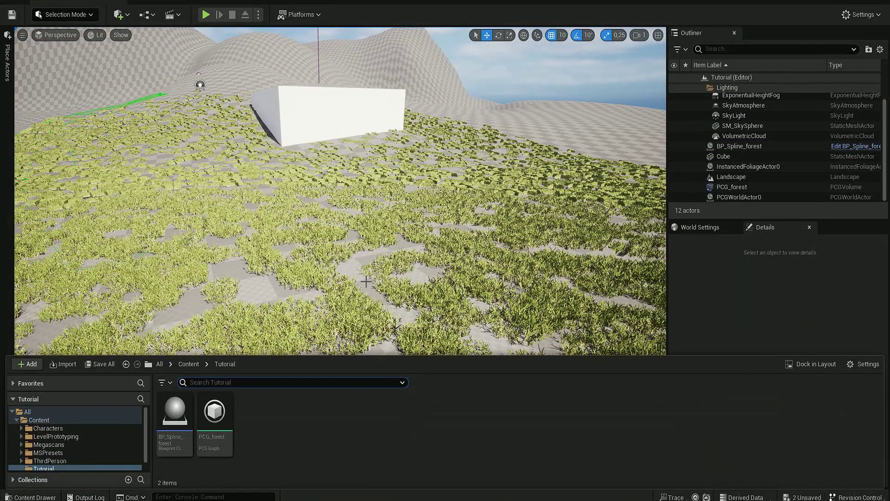
pyautogui.moveTo(368, 272); pyautogui.dragTo(320, 250, button='right')
pyautogui.rightClick(369, 272)
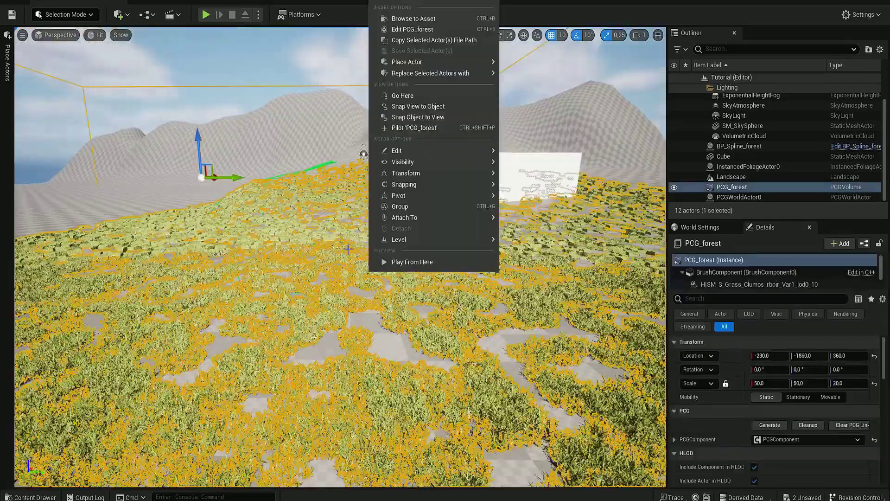
pyautogui.click(343, 239)
pyautogui.press('Escape')
pyautogui.moveTo(238, 209); pyautogui.dragTo(254, 184, button='right')
pyautogui.press('w')
pyautogui.moveTo(334, 239); pyautogui.dragTo(362, 248, button='right')
# Open the PCG_forest graph and move the Get Actor Data node to sit below the Spline Sampler.
pyautogui.hotkey('ctrl', 'space')
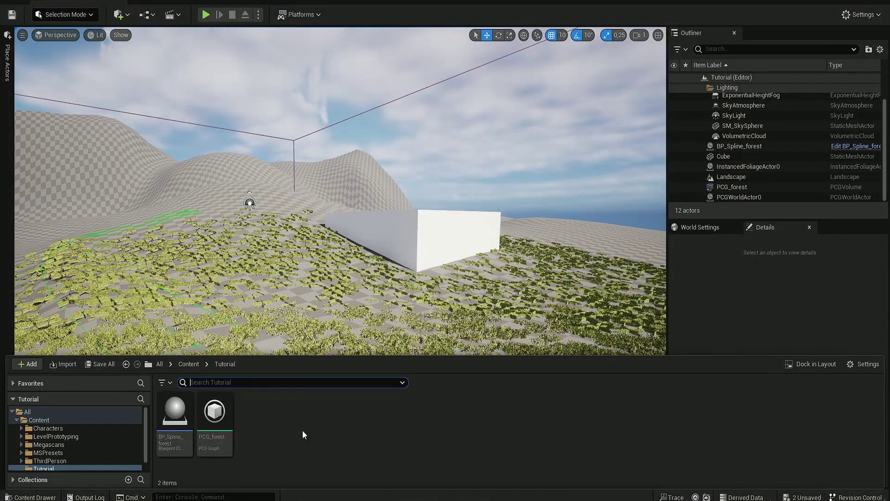
pyautogui.doubleClick(232, 413)
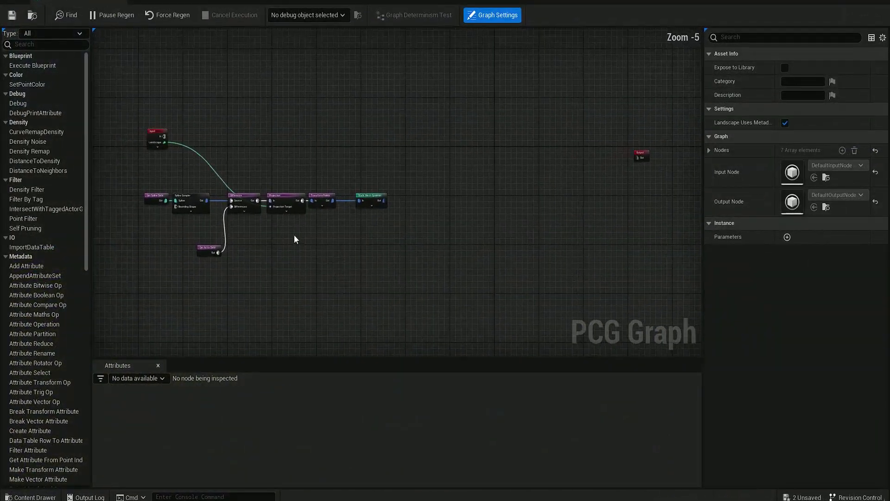
pyautogui.scroll(4, 443, 243)
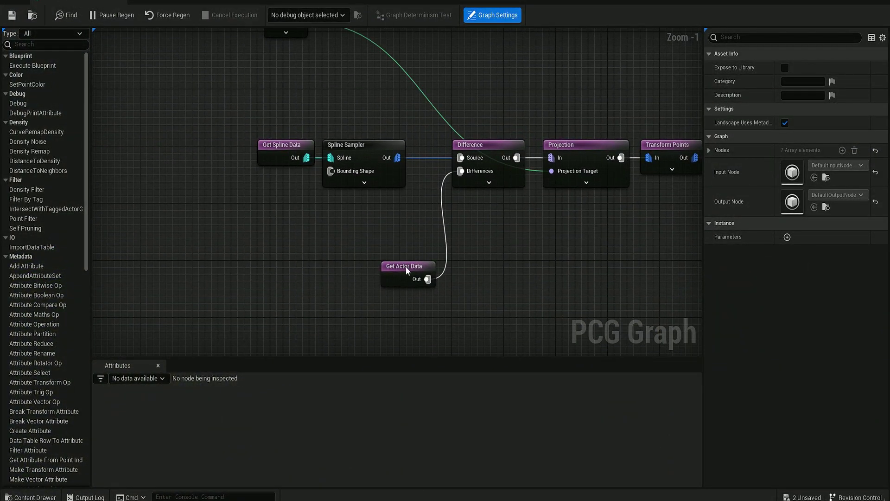
pyautogui.moveTo(406, 269); pyautogui.dragTo(340, 227)
# Add a second Get Spline Data node below the Get Actor Data node.
pyautogui.rightClick(341, 299)
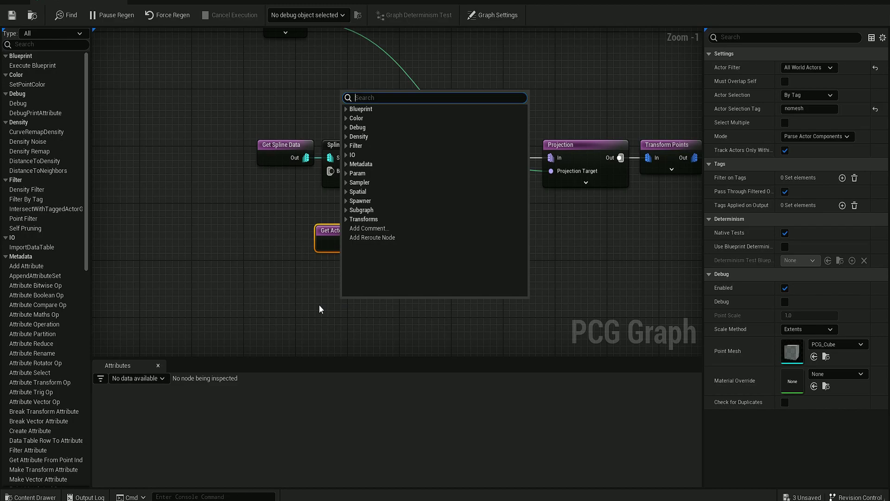
pyautogui.write('get spline')
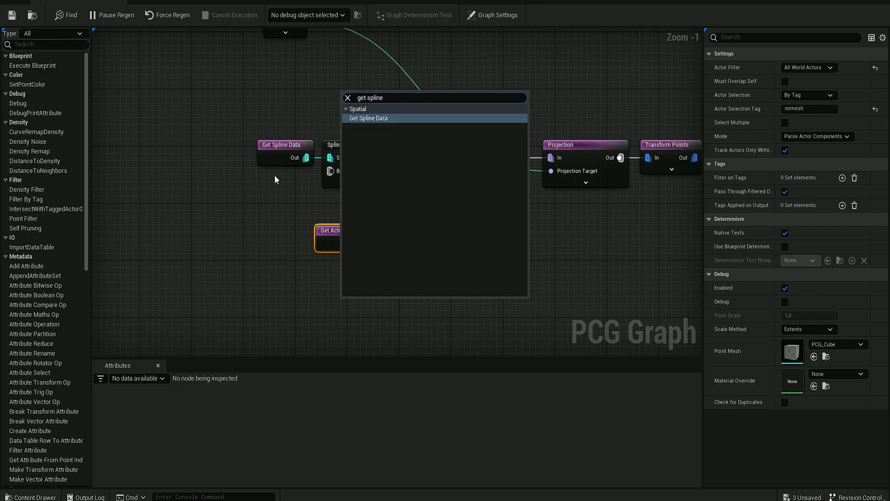
pyautogui.click(392, 122)
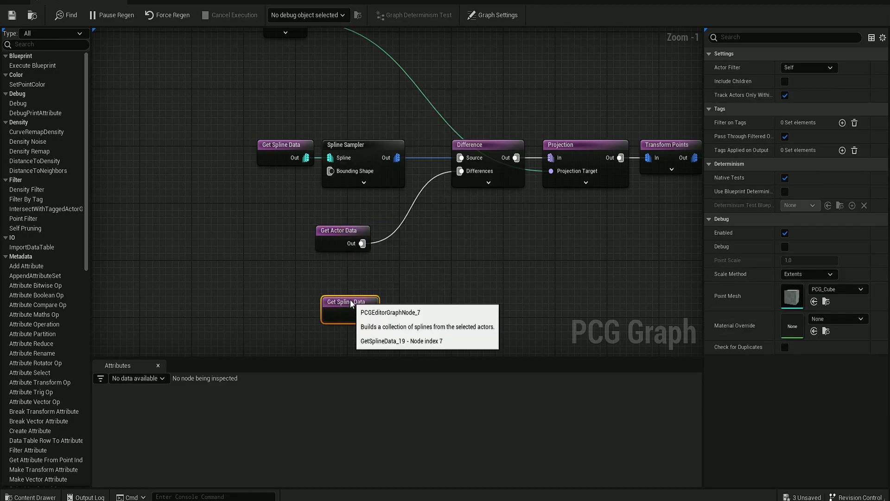
pyautogui.doubleClick(375, 303)
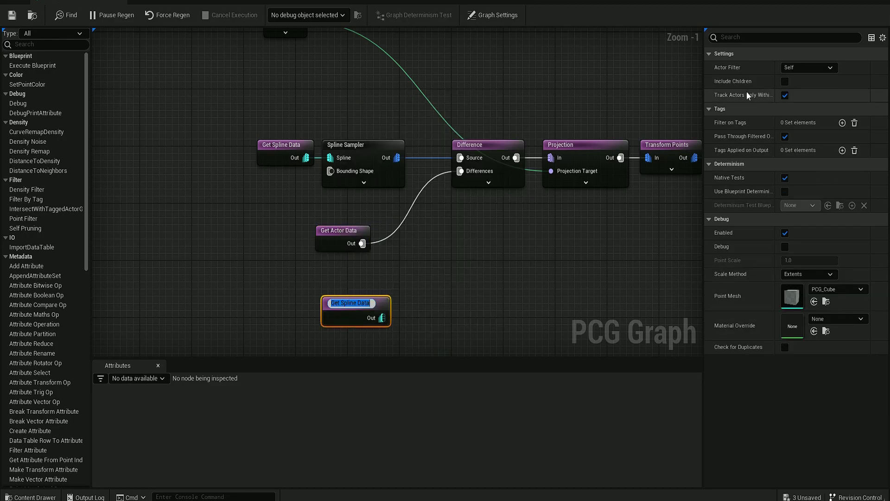
pyautogui.press('Return')
# Set the new Get Spline Data node's Actor Filter to All World Actors, selecting actors By Class with the class Landscape.
pyautogui.click(801, 68)
pyautogui.click(796, 106)
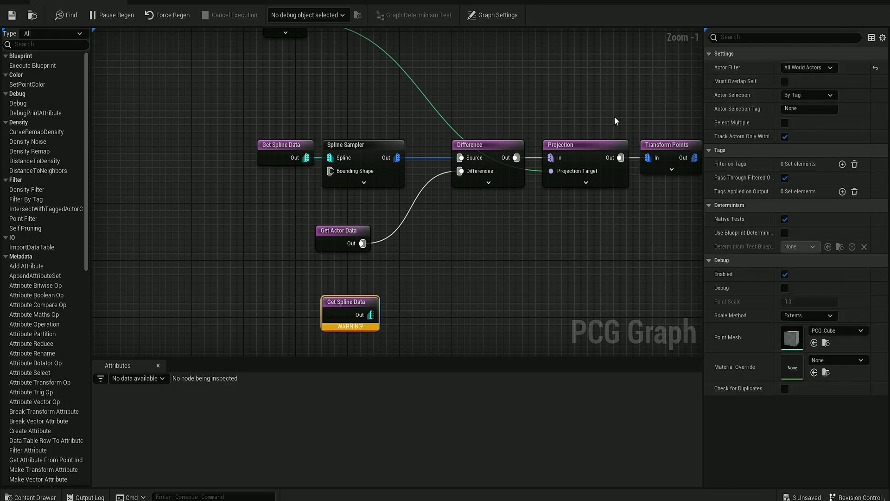
pyautogui.click(817, 98)
pyautogui.click(801, 112)
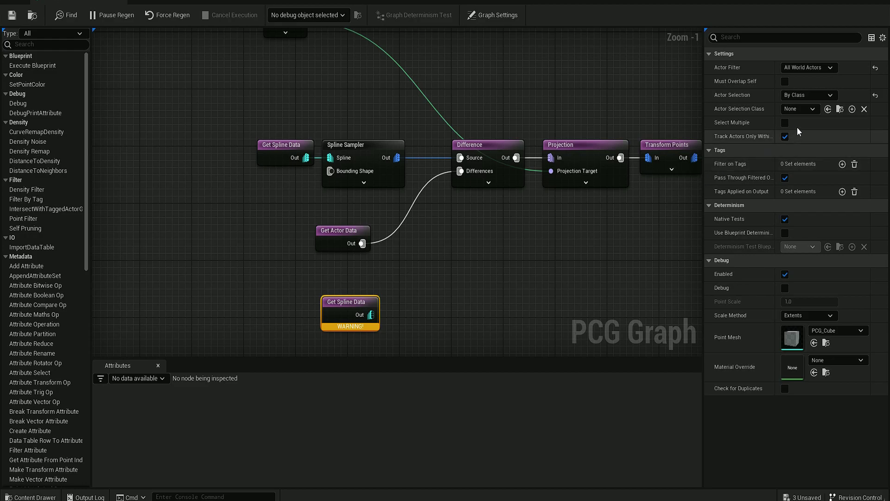
pyautogui.click(810, 110)
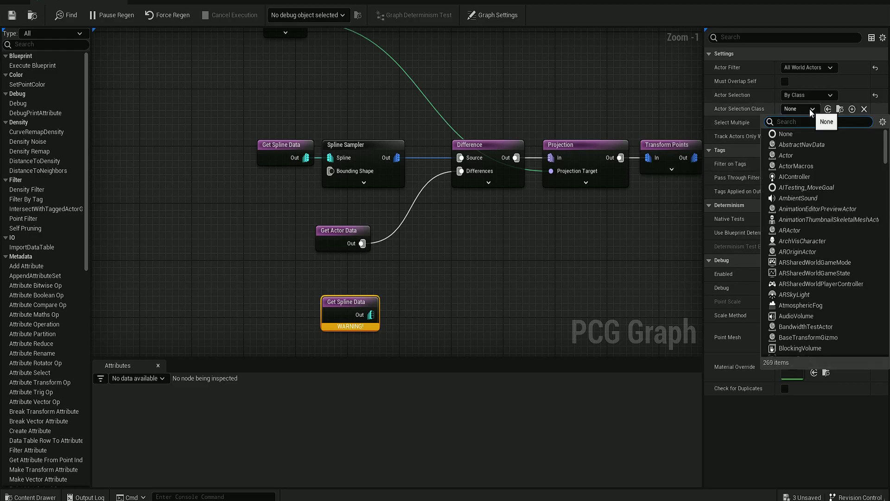
pyautogui.write('lands')
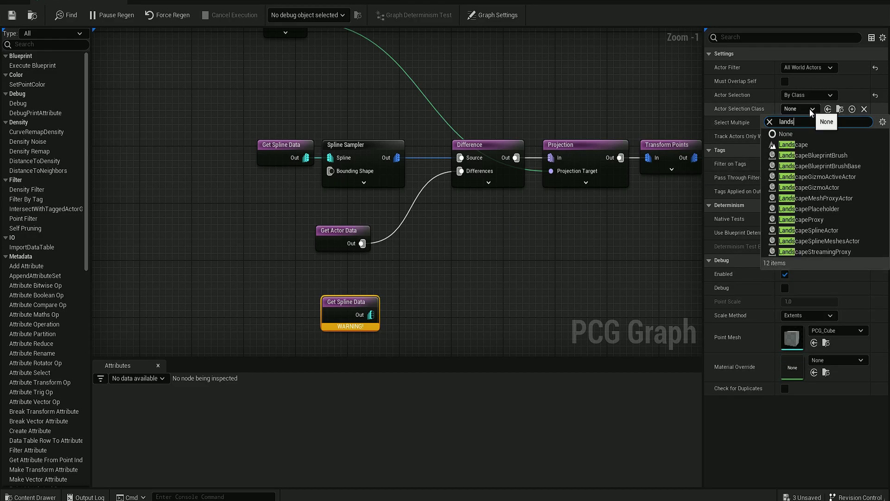
pyautogui.click(795, 145)
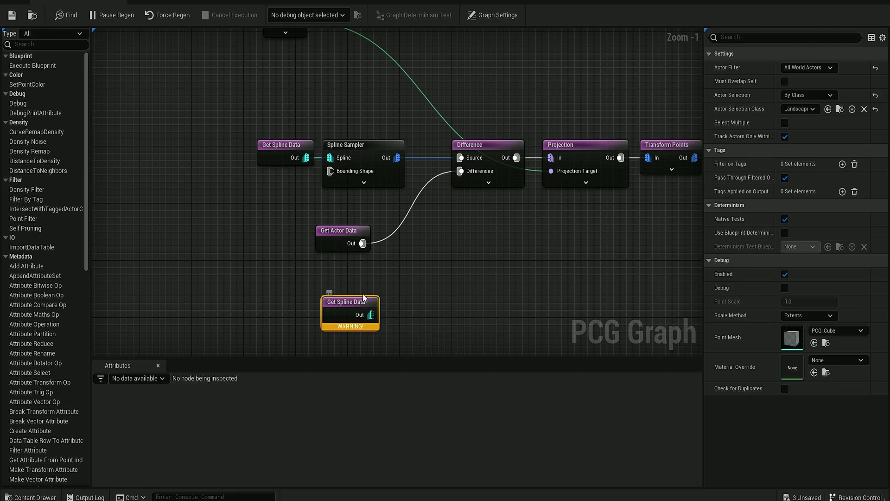
# Place the new Get Spline Data node under Get Actor Data and connect its output to the Difference node's Differences input.
pyautogui.moveTo(363, 299); pyautogui.dragTo(344, 287)
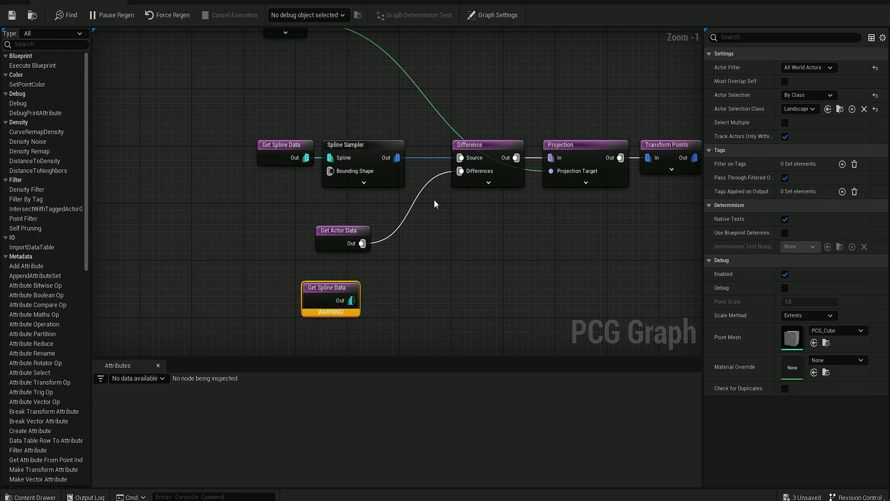
pyautogui.moveTo(352, 301); pyautogui.dragTo(461, 171)
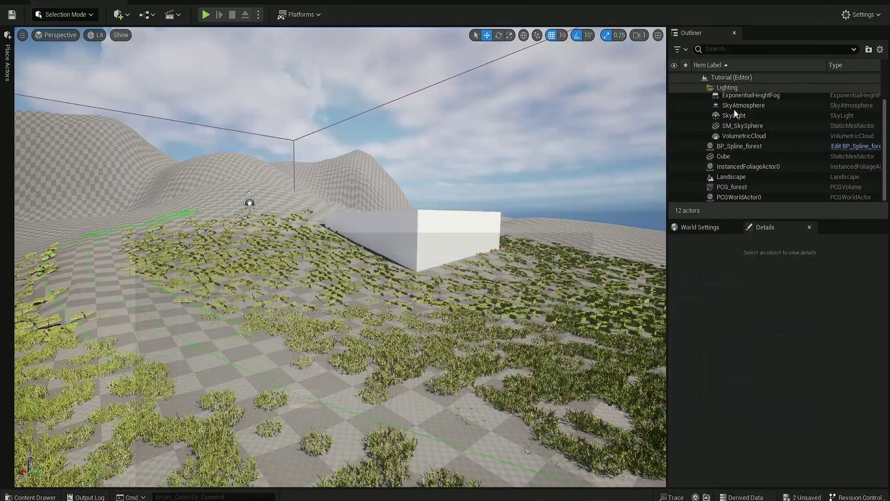
# Create an Actor Blueprint named BP_Path in the Tutorial folder.
pyautogui.moveTo(341, 255); pyautogui.dragTo(580, 250, button='right')
pyautogui.moveTo(260, 248); pyautogui.dragTo(334, 274, button='right')
pyautogui.press('w')
pyautogui.hotkey('ctrl', 'space')
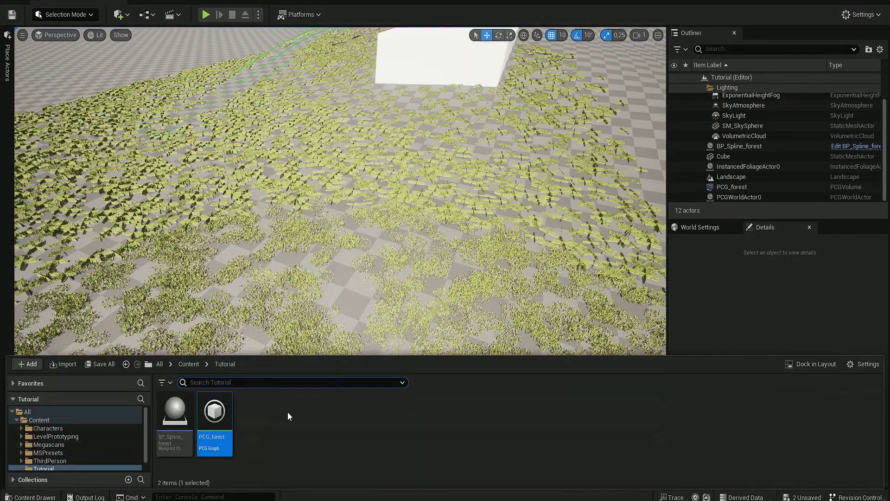
pyautogui.rightClick(288, 413)
pyautogui.click(358, 107)
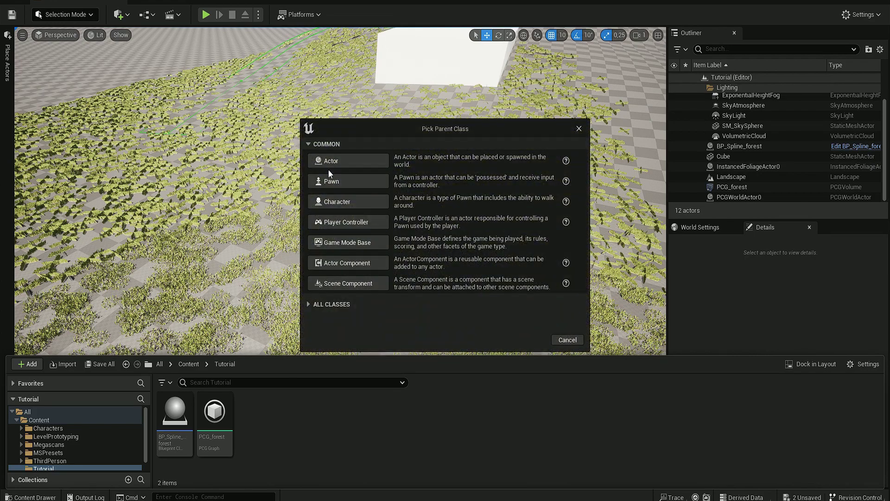
pyautogui.click(330, 163)
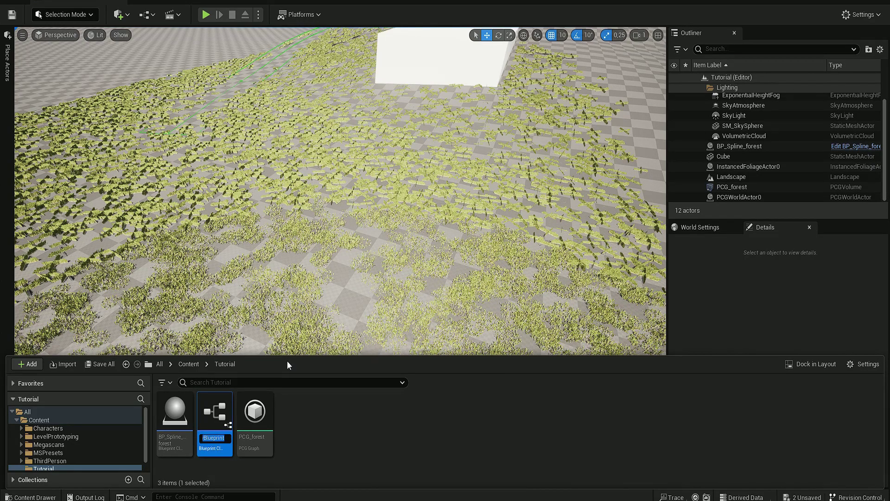
pyautogui.write('BP_Path')
pyautogui.press('Return')
# Open BP_Path for editing and add a Spline component under its DefaultSceneRoot.
pyautogui.doubleClick(175, 415)
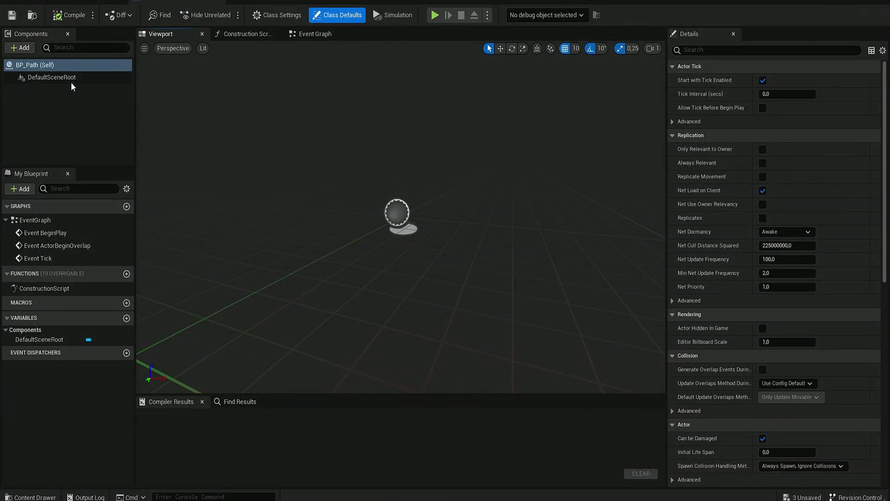
pyautogui.click(19, 49)
pyautogui.write('spline')
pyautogui.click(32, 93)
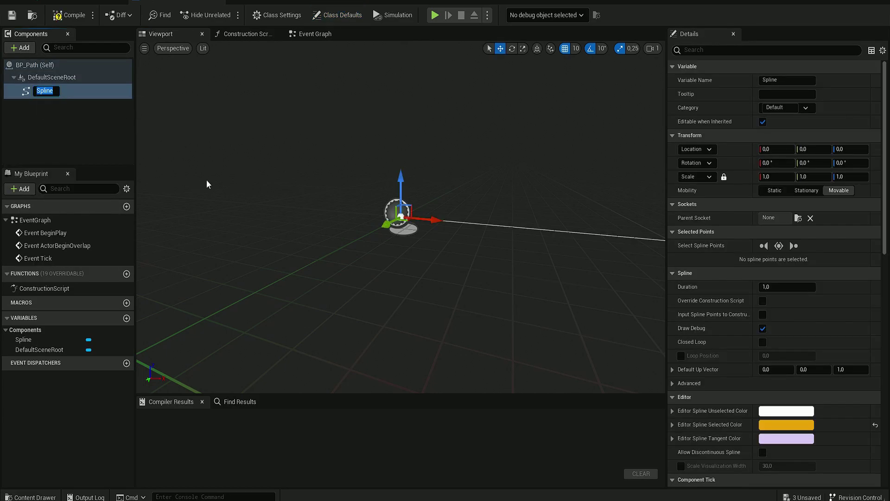
# Move the spline's end point along the X axis to an X location of about 280.
pyautogui.moveTo(472, 236); pyautogui.dragTo(384, 226, button='right')
pyautogui.click(428, 235)
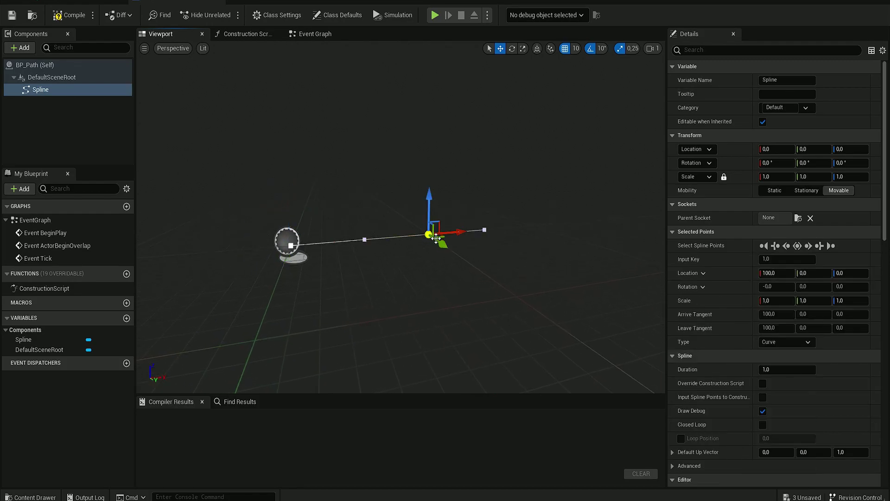
pyautogui.moveTo(460, 228); pyautogui.dragTo(635, 214)
pyautogui.moveTo(636, 214); pyautogui.dragTo(482, 218, button='right')
pyautogui.moveTo(420, 254); pyautogui.dragTo(566, 254, button='right')
pyautogui.moveTo(448, 251); pyautogui.dragTo(464, 243, button='right')
# Enable the spline's Scale Visualization Width and set it to 100.
pyautogui.scroll(-8, 741, 353)
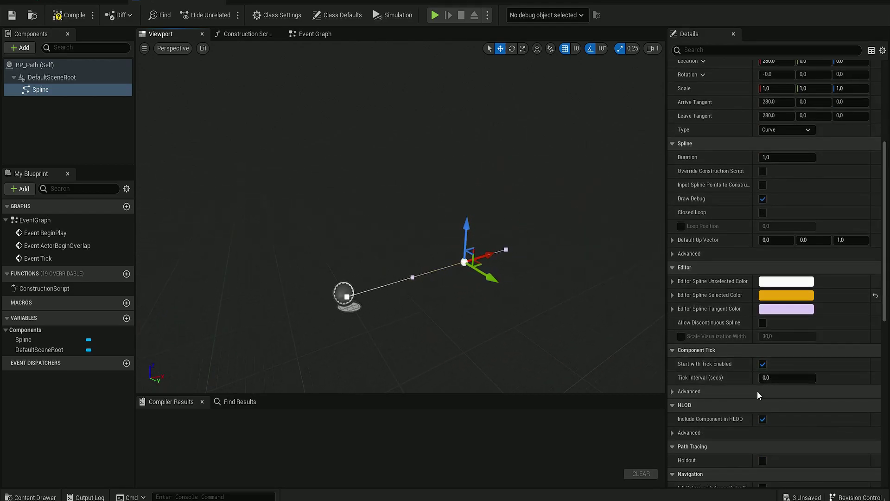
pyautogui.click(681, 336)
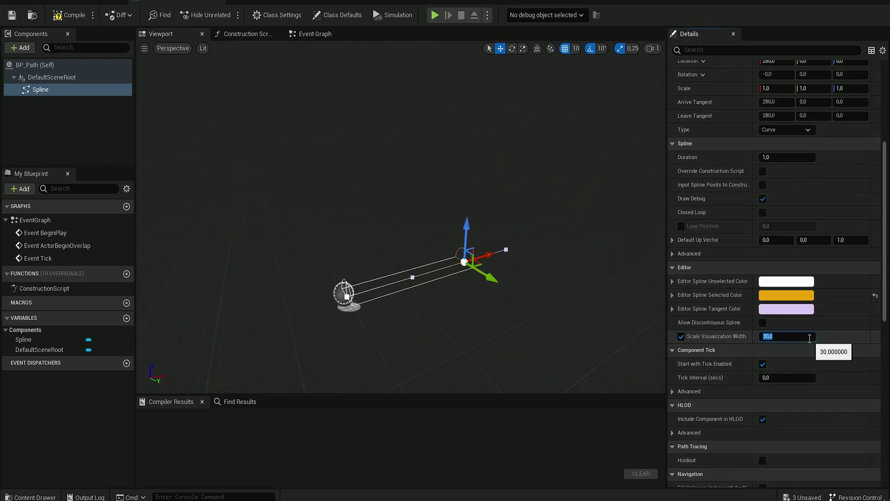
pyautogui.click(809, 338)
pyautogui.write('100')
pyautogui.press('Return')
# Move the spline's end point farther out along the X axis, and compile and save BP_Path.
pyautogui.moveTo(306, 194)
pyautogui.mouseDown(button='right')
pyautogui.moveTo(331, 202)
pyautogui.moveTo(302, 200)
pyautogui.mouseUp(button='right')
pyautogui.moveTo(443, 214); pyautogui.dragTo(536, 223)
pyautogui.moveTo(536, 223); pyautogui.dragTo(608, 220, button='right')
pyautogui.click(61, 18)
pyautogui.click(13, 16)
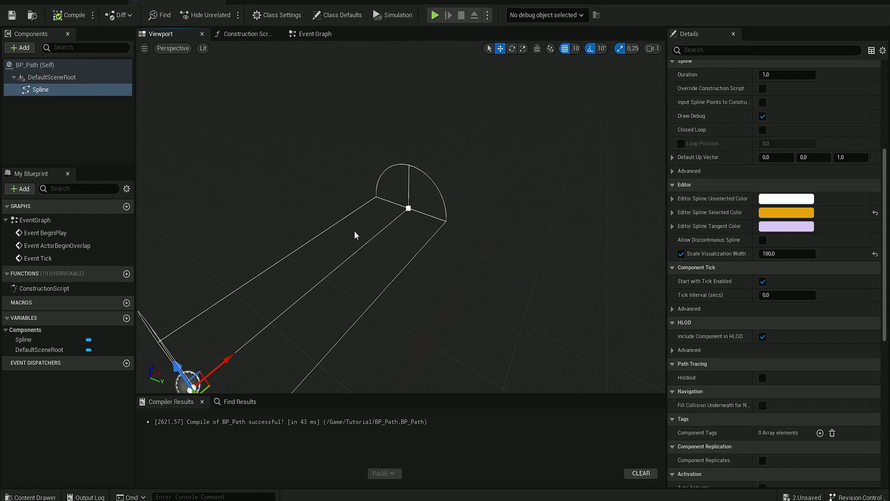
# Add the actor tag splinepath to BP_Path, compile and save the Blueprint, and return to the PCG_forest graph.
pyautogui.moveTo(356, 237); pyautogui.dragTo(348, 241, button='right')
pyautogui.click(35, 65)
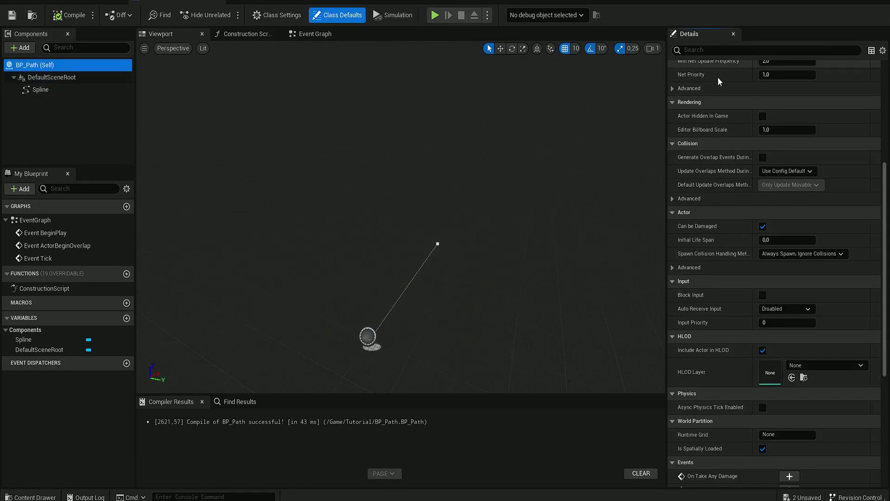
pyautogui.scroll(5, 723, 93)
pyautogui.click(740, 50)
pyautogui.write('tag')
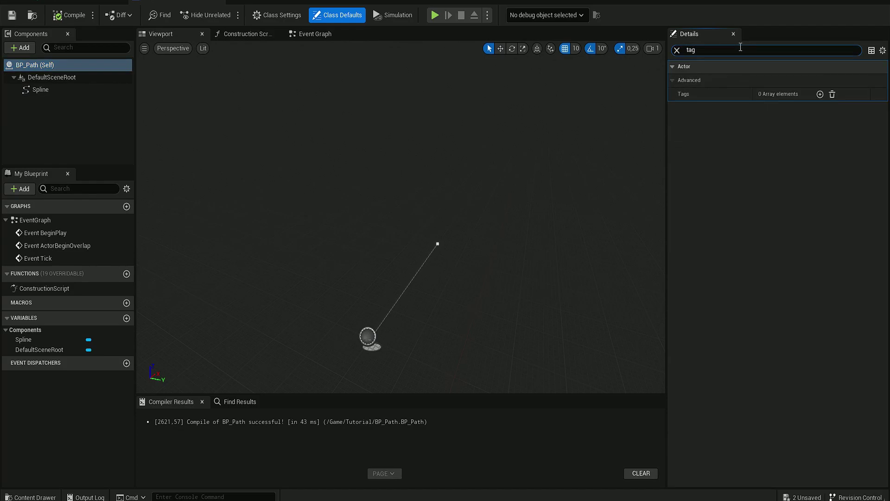
pyautogui.click(819, 95)
pyautogui.click(782, 108)
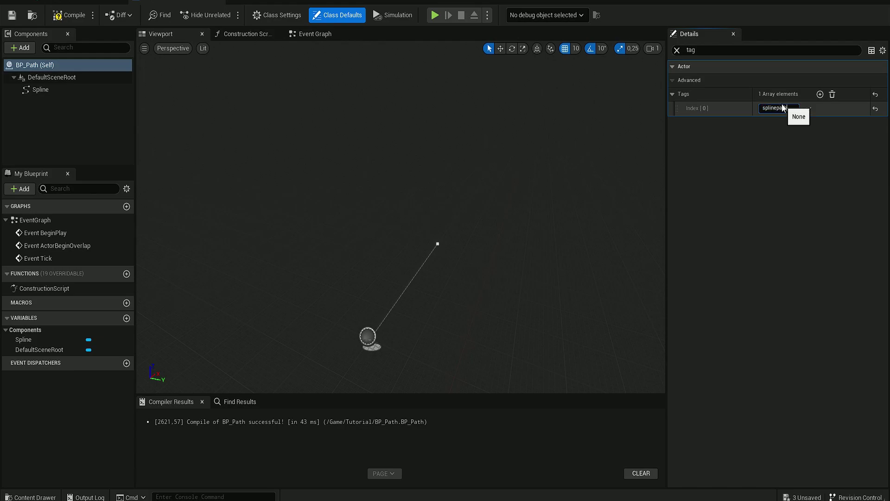
pyautogui.write('splinepath')
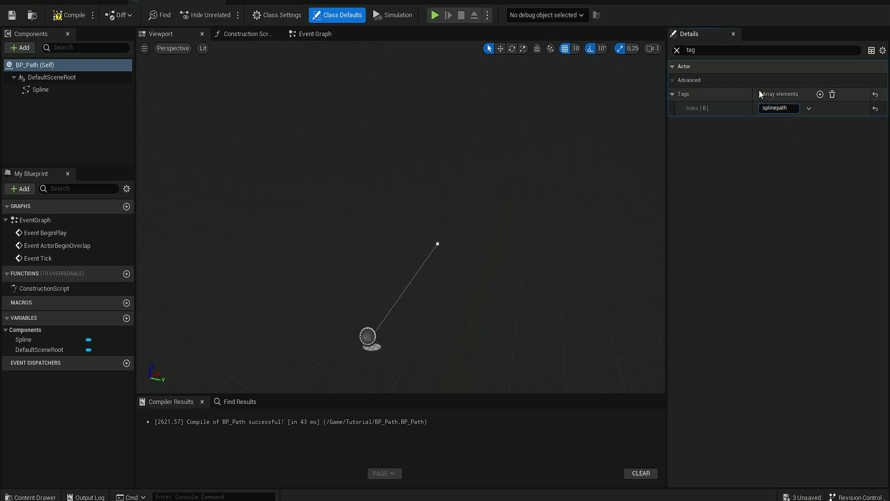
pyautogui.click(79, 17)
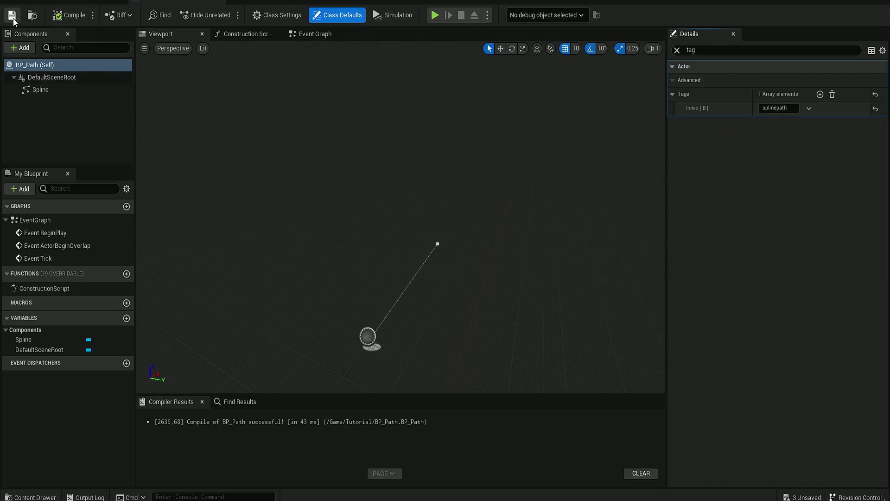
pyautogui.click(218, 1)
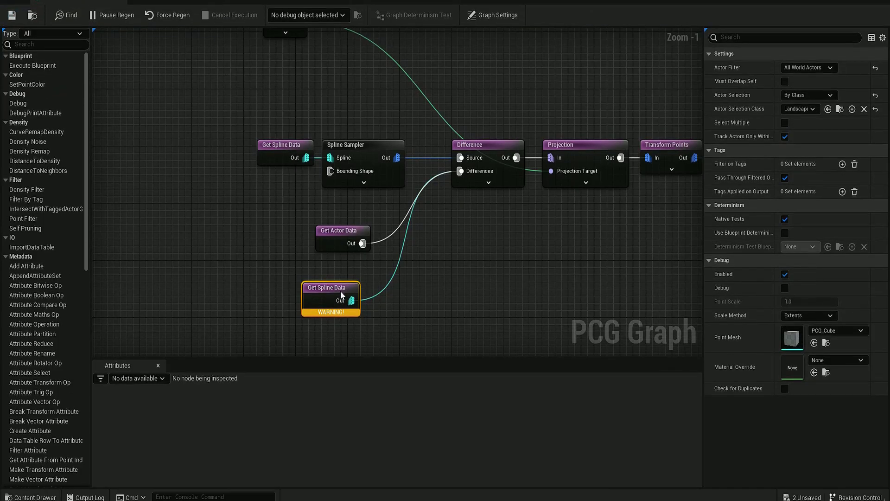
# Move the main Get Spline Data and Spline Sampler nodes farther away from the Difference node to free space between them.
pyautogui.moveTo(395, 306); pyautogui.dragTo(408, 278, button='right')
pyautogui.scroll(-2, 478, 244)
pyautogui.click(483, 241)
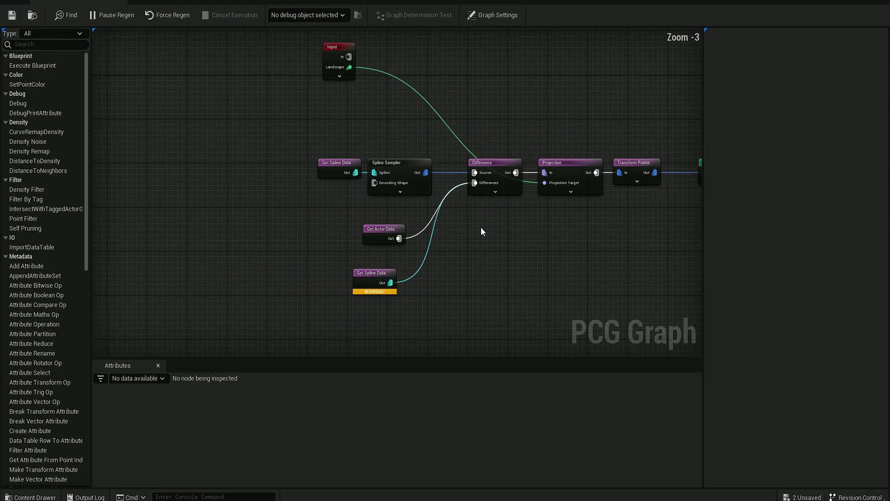
pyautogui.moveTo(482, 224); pyautogui.dragTo(425, 208, button='right')
pyautogui.moveTo(468, 228); pyautogui.dragTo(491, 197, button='right')
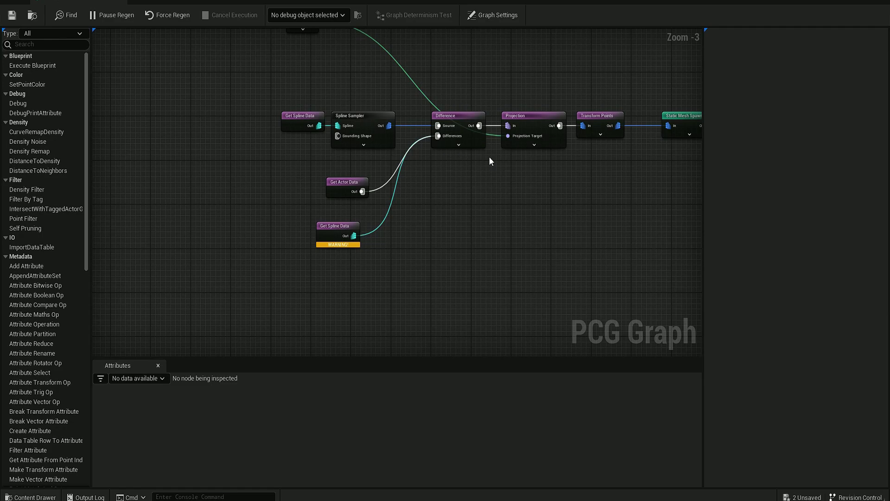
pyautogui.moveTo(631, 226); pyautogui.dragTo(414, 237, button='right')
pyautogui.moveTo(376, 210); pyautogui.dragTo(521, 258, button='right')
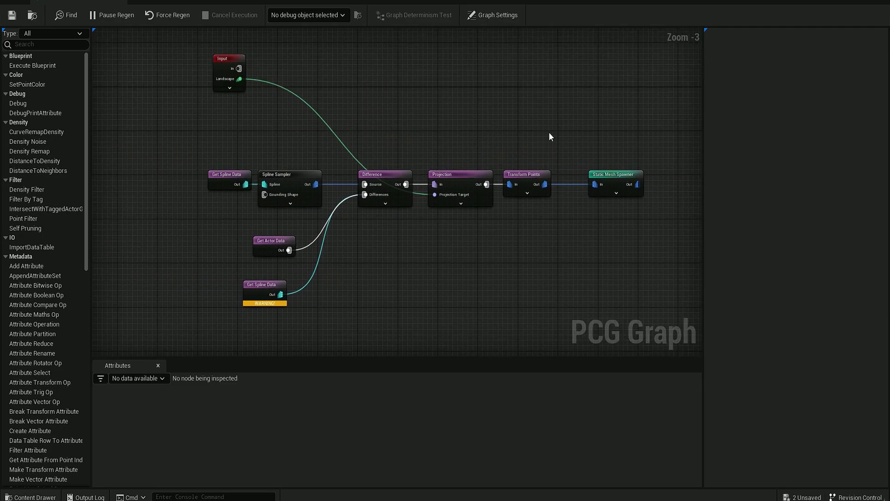
pyautogui.moveTo(506, 125); pyautogui.dragTo(695, 109, button='right')
pyautogui.moveTo(424, 123); pyautogui.dragTo(467, 153)
pyautogui.click(419, 177)
pyautogui.click(453, 163)
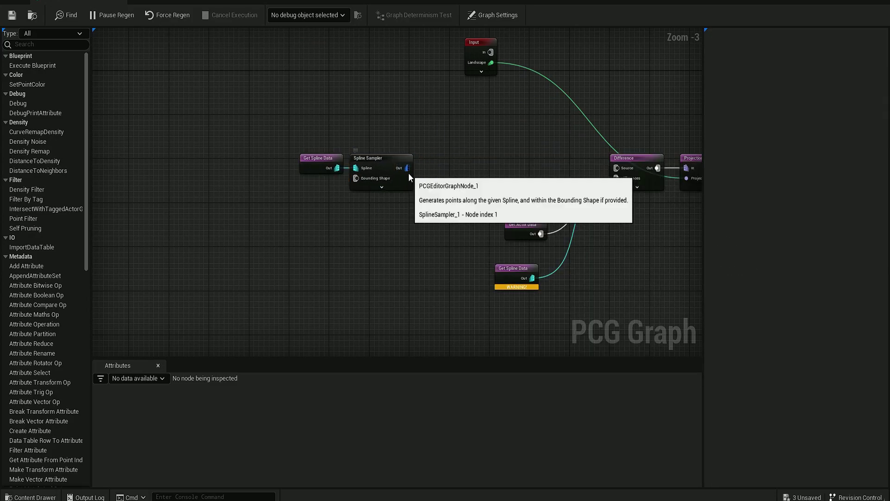
# Insert a second Difference node between the Spline Sampler output and the Source input of the existing Difference node.
pyautogui.moveTo(407, 168); pyautogui.dragTo(454, 163)
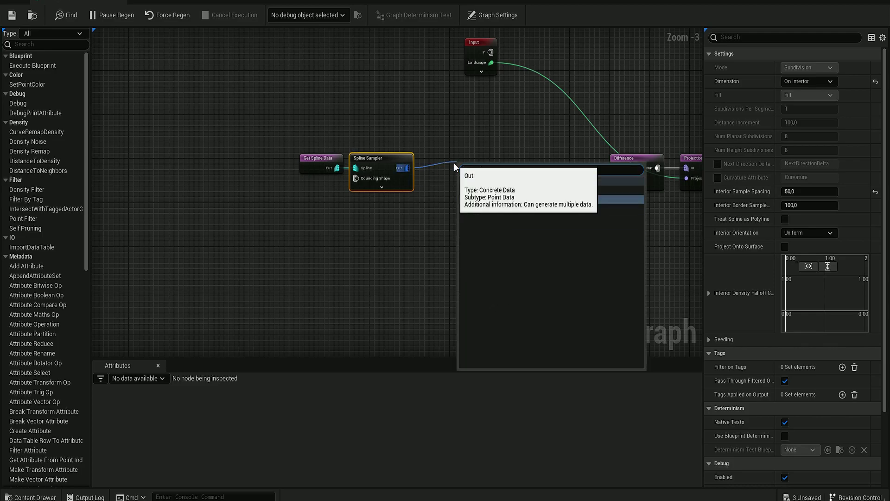
pyautogui.write('diff')
pyautogui.click(500, 202)
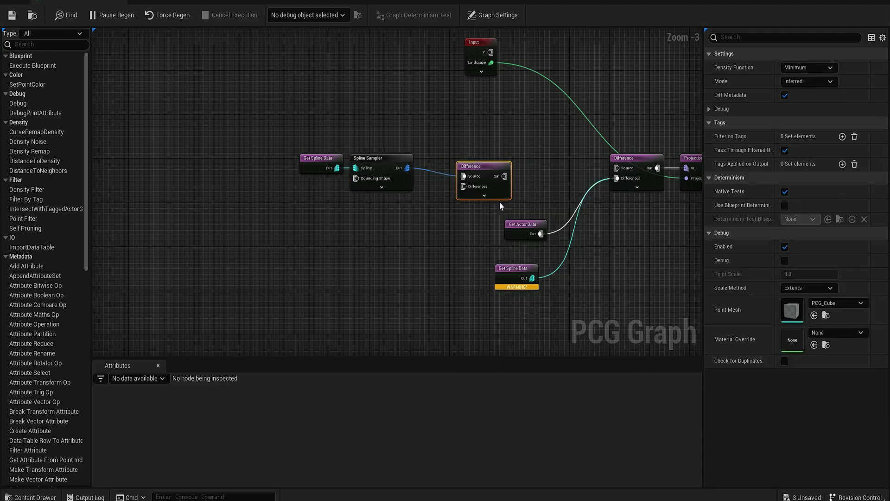
pyautogui.moveTo(486, 174); pyautogui.dragTo(644, 168)
pyautogui.moveTo(526, 142); pyautogui.dragTo(643, 115, button='right')
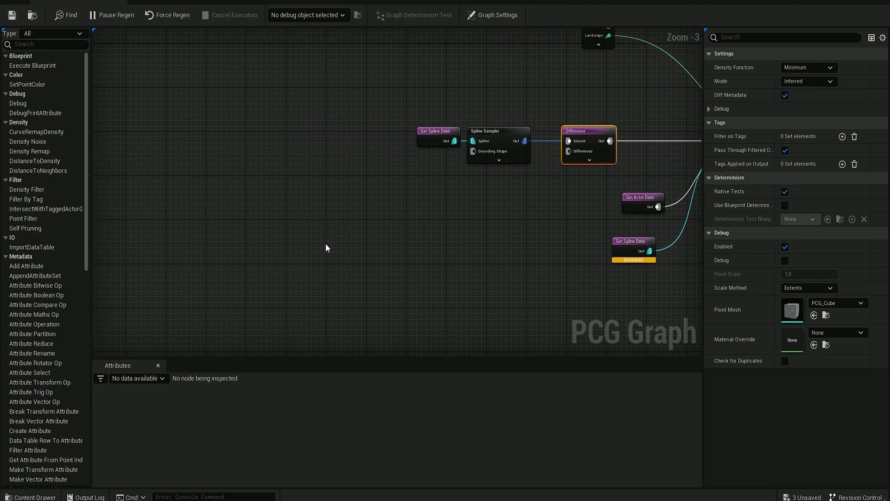
# Add another Get Spline Data node with Actor Filter All World Actors, selecting By Tag with the tag splinepath.
pyautogui.rightClick(326, 247)
pyautogui.write('get')
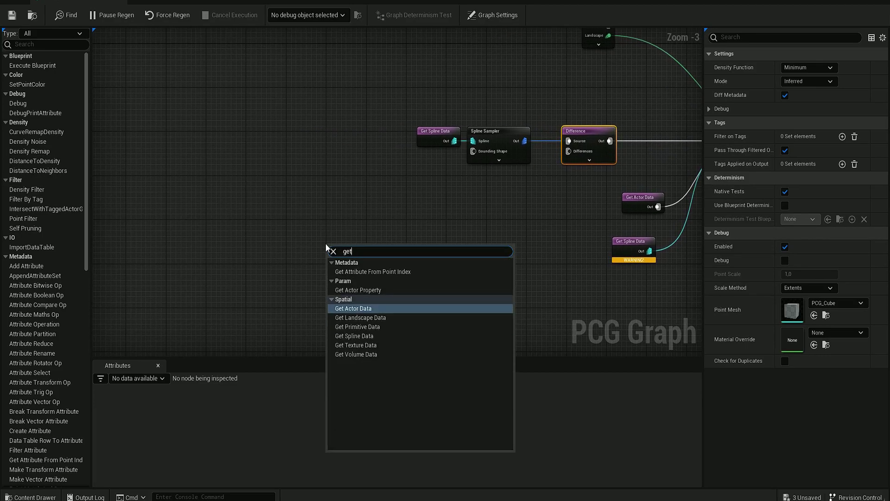
pyautogui.write(' spline')
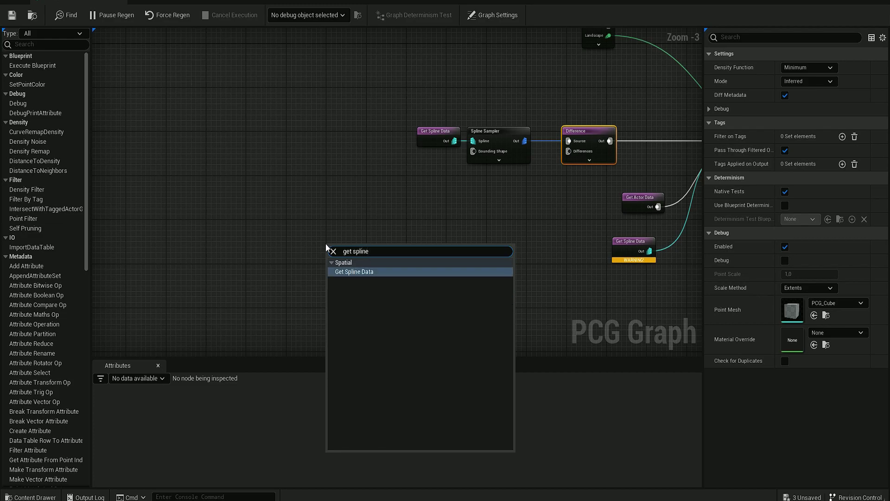
pyautogui.press('Return')
pyautogui.click(807, 68)
pyautogui.click(802, 107)
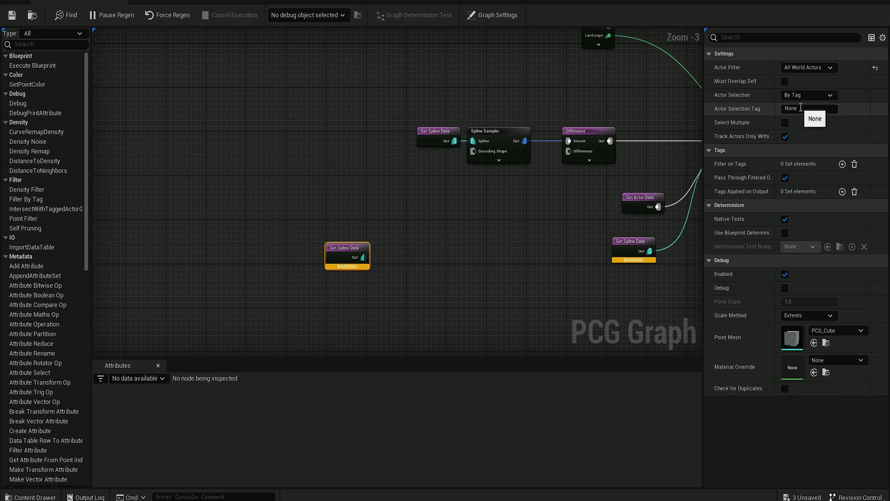
pyautogui.click(809, 109)
pyautogui.write('splinepath')
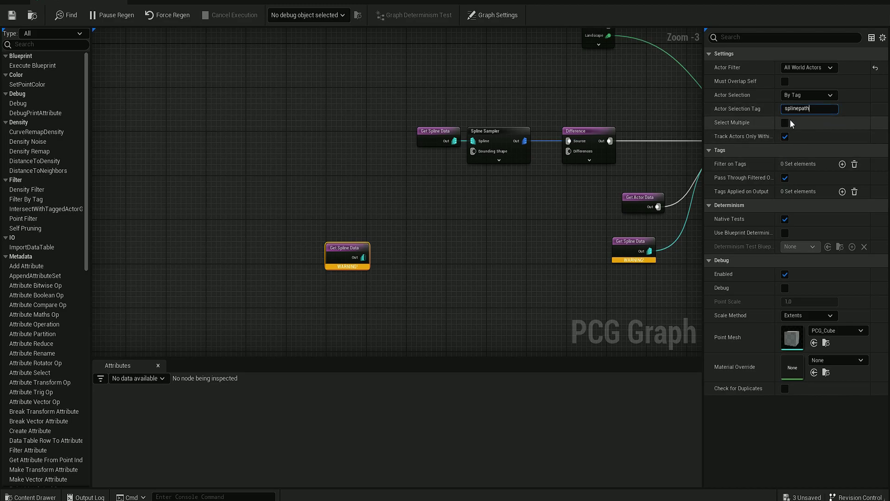
pyautogui.click(432, 237)
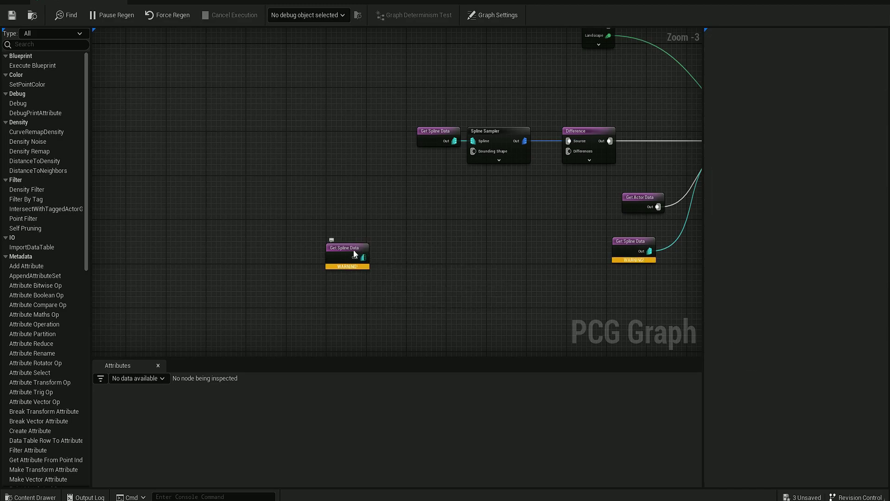
# Add a Spline Sampler fed by the output of the splinepath Get Spline Data node.
pyautogui.click(353, 249)
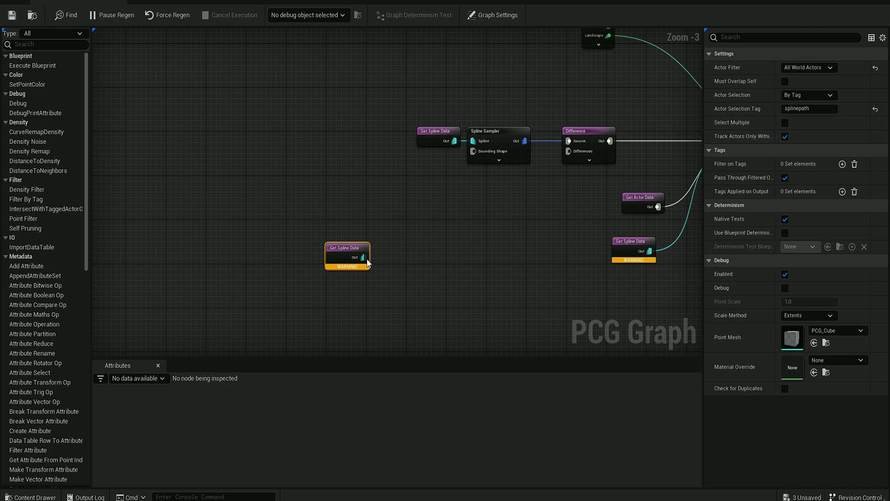
pyautogui.moveTo(363, 258); pyautogui.dragTo(385, 255)
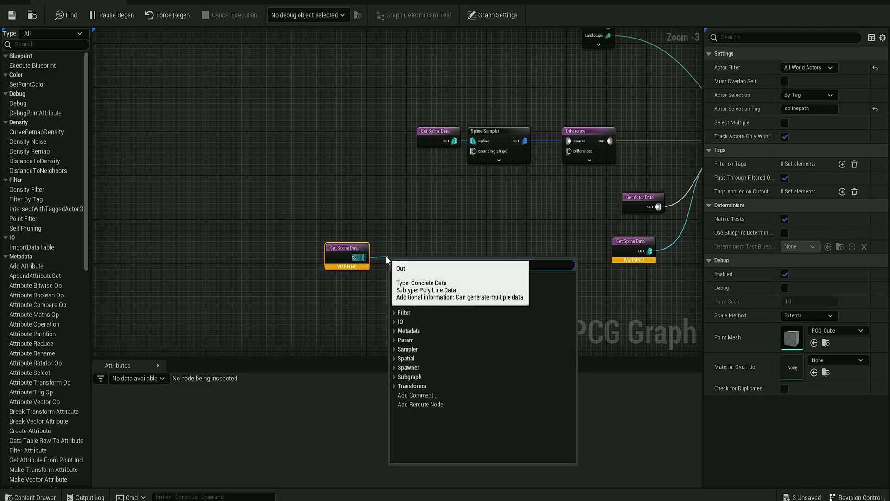
pyautogui.write('spline')
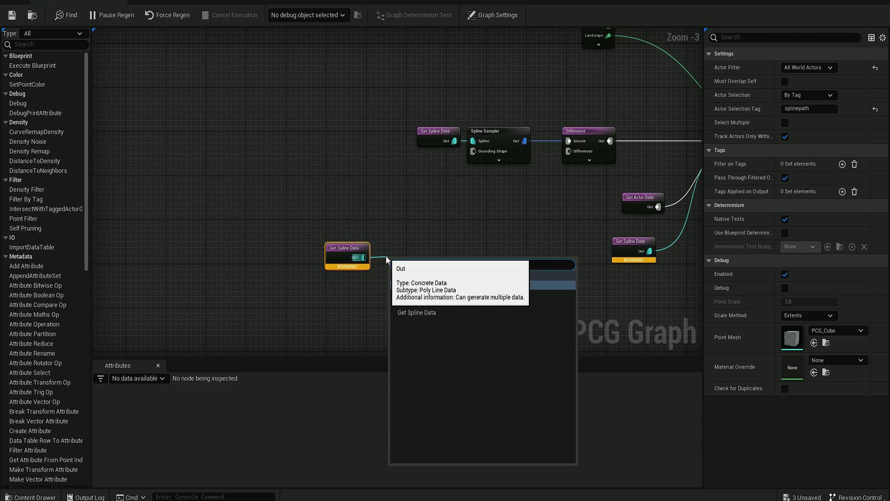
pyautogui.click(408, 284)
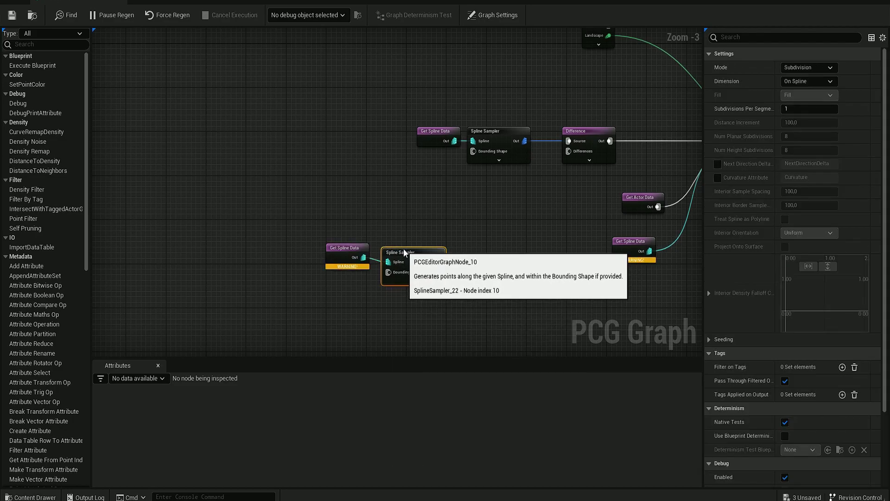
# Add a Bounds Modifier fed by the new Spline Sampler's output and place it directly beside the sampler.
pyautogui.moveTo(388, 244); pyautogui.dragTo(318, 240, button='right')
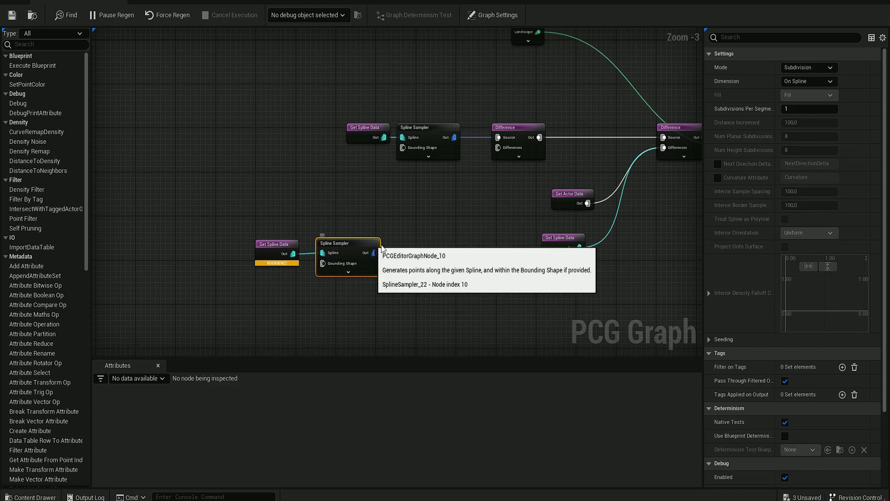
pyautogui.moveTo(371, 253); pyautogui.dragTo(408, 263)
pyautogui.write('bounds')
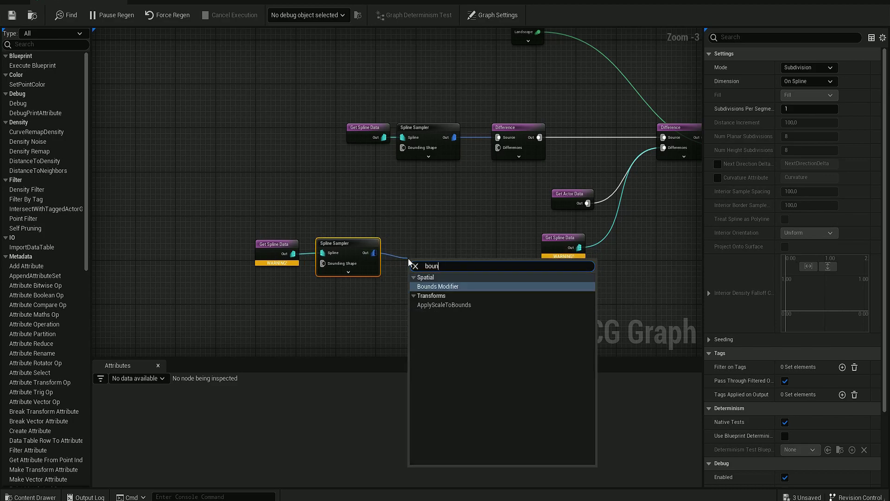
pyautogui.press('Return')
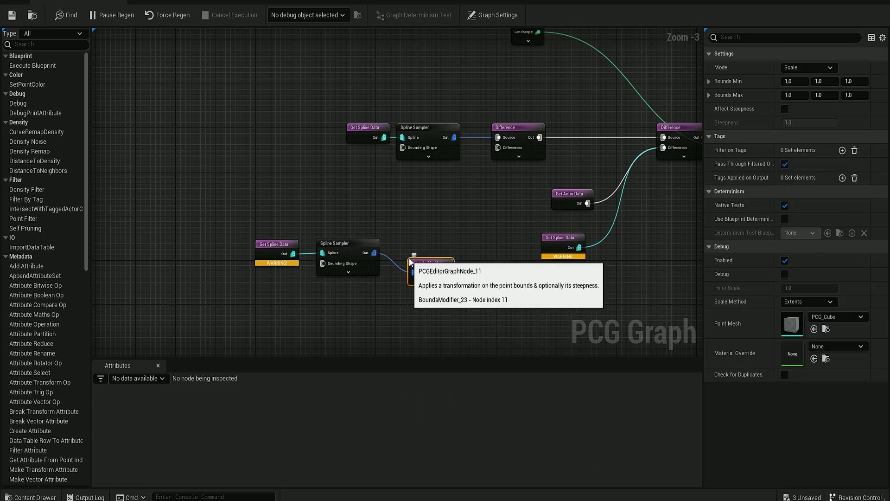
pyautogui.moveTo(446, 266); pyautogui.dragTo(425, 247)
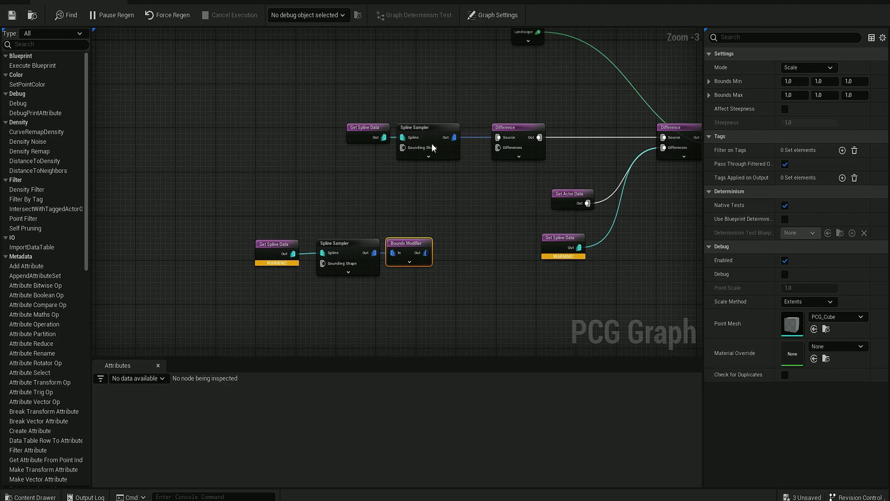
# Space out the splinepath Get Spline Data, Spline Sampler and Bounds Modifier nodes in a tidy row.
pyautogui.moveTo(344, 243); pyautogui.dragTo(337, 243)
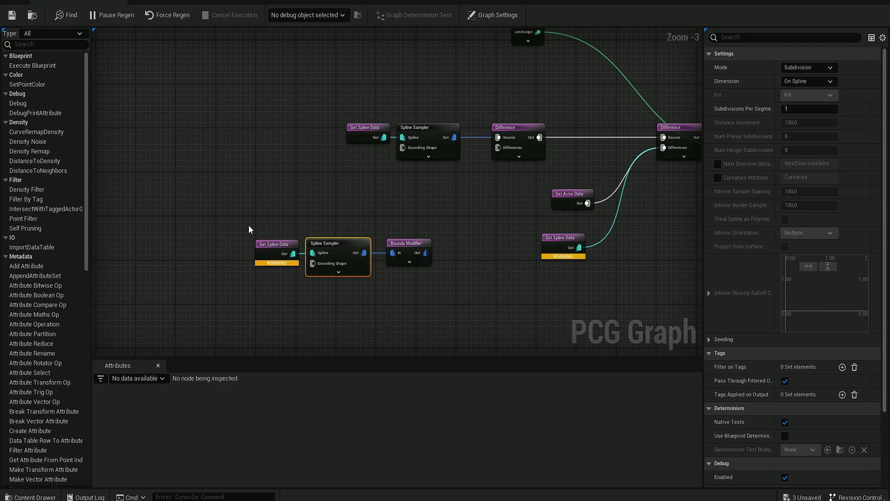
pyautogui.moveTo(249, 230); pyautogui.dragTo(369, 298)
pyautogui.moveTo(324, 243); pyautogui.dragTo(294, 243)
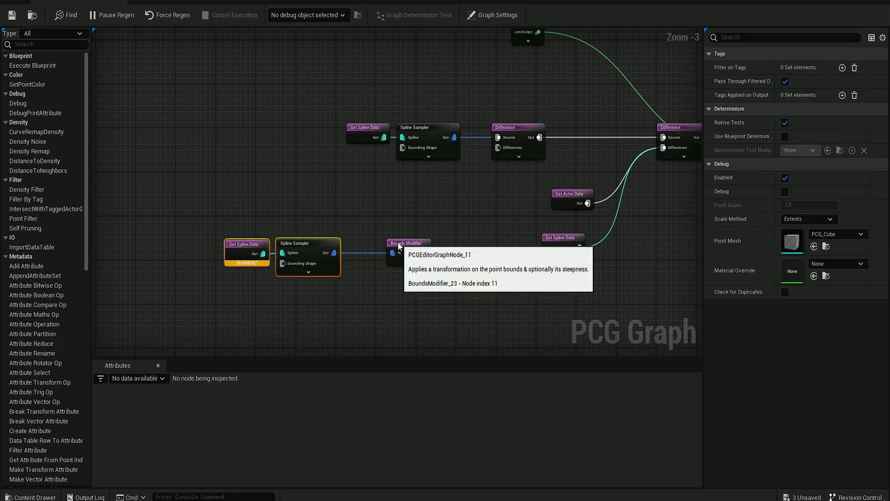
pyautogui.moveTo(398, 246); pyautogui.dragTo(362, 246)
pyautogui.click(366, 218)
# Set the Y and Z values of both Bounds Min and Bounds Max to 150 on the Bounds Modifier.
pyautogui.click(385, 250)
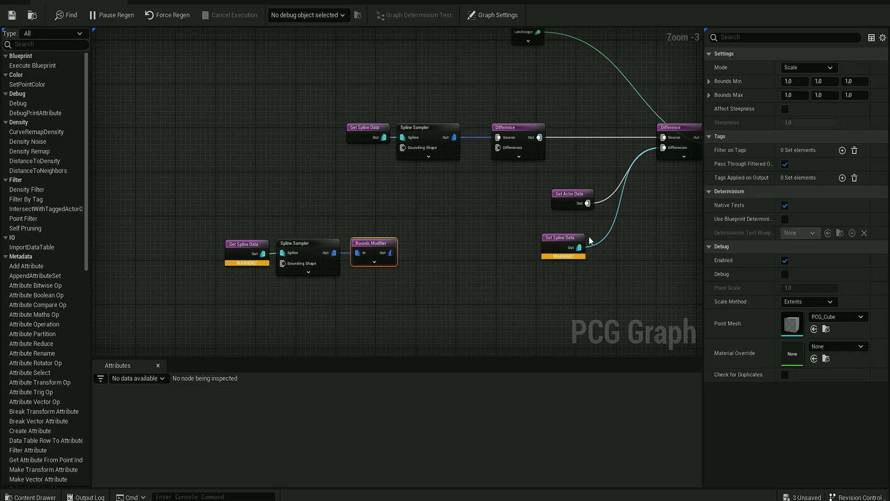
pyautogui.click(821, 81)
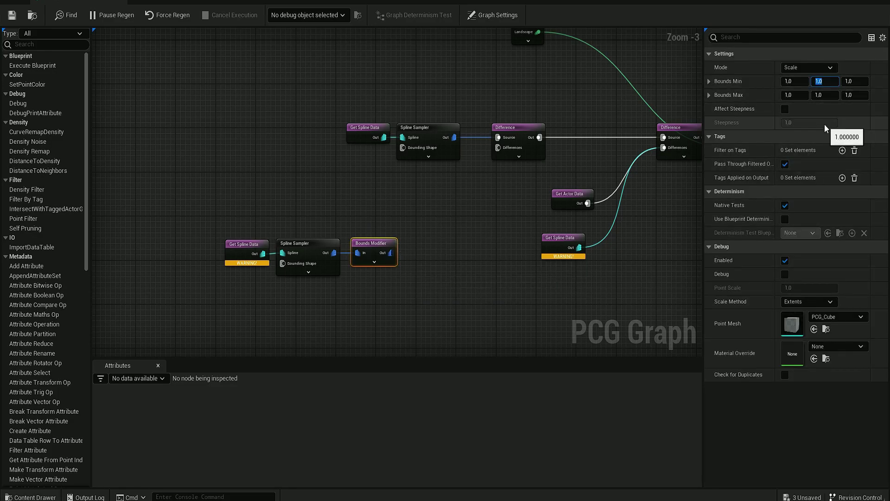
pyautogui.write('150')
pyautogui.press('Tab')
pyautogui.write('150')
pyautogui.press('Tab')
pyautogui.write('150')
pyautogui.press('Tab')
pyautogui.write('150')
pyautogui.press('Tab')
pyautogui.write('150')
pyautogui.press('Return')
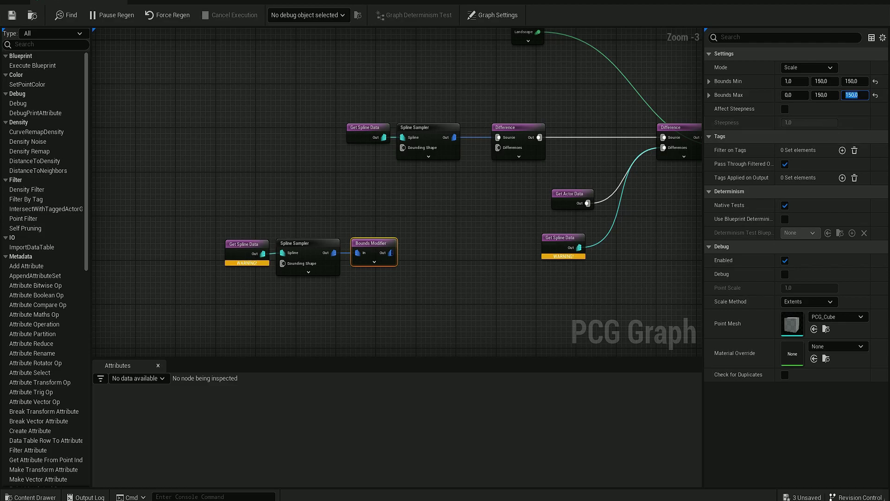
# Set the Bounds Modifier's Bounds Max X to 1 and enable Affect Steepness.
pyautogui.click(790, 95)
pyautogui.write('1')
pyautogui.press('Return')
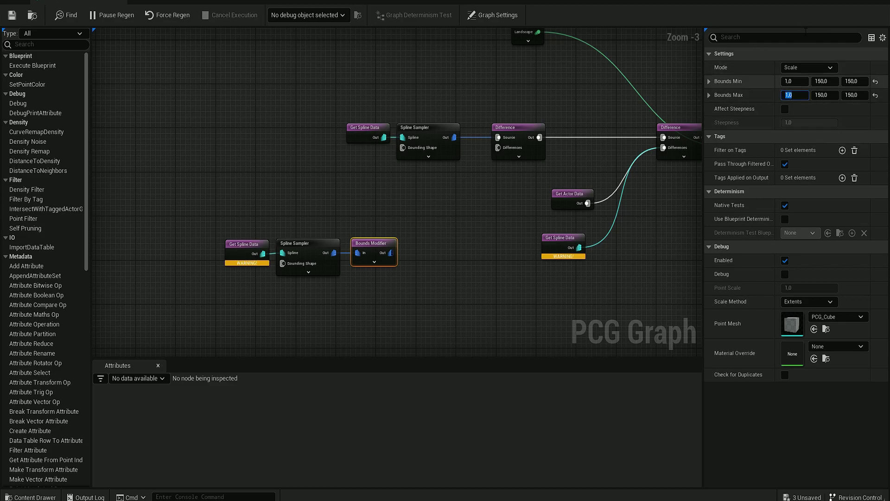
pyautogui.click(785, 108)
# Connect the Bounds Modifier's output to the Differences input of the newly added Difference node.
pyautogui.moveTo(473, 219); pyautogui.dragTo(384, 223, button='right')
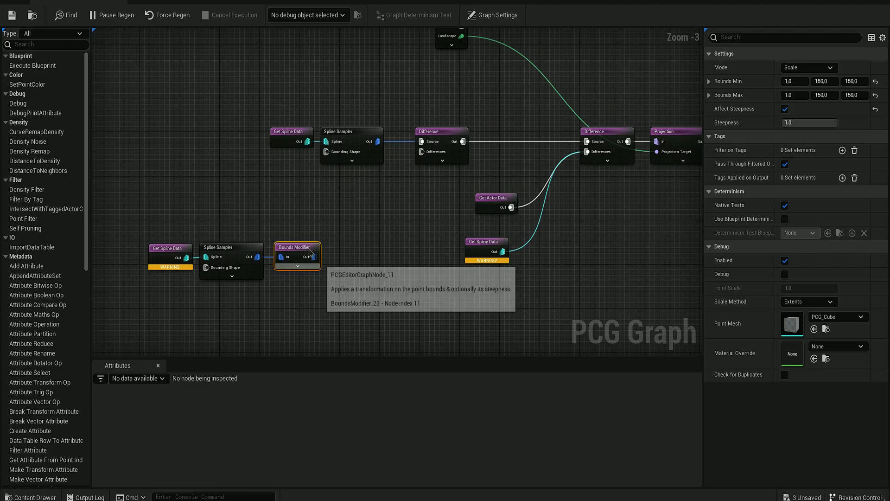
pyautogui.moveTo(315, 257); pyautogui.dragTo(422, 151)
pyautogui.moveTo(413, 176); pyautogui.dragTo(473, 234, button='right')
pyautogui.moveTo(302, 162); pyautogui.dragTo(413, 207)
pyautogui.click(419, 182)
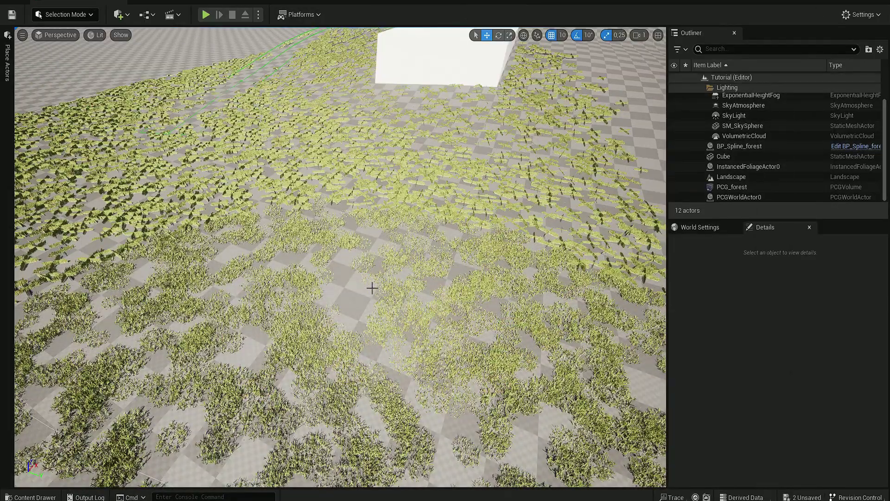
# Place the BP_Path Blueprint in the level beside the edge of the generated forest.
pyautogui.moveTo(369, 284); pyautogui.dragTo(333, 320, button='right')
pyautogui.hotkey('ctrl', 'space')
pyautogui.moveTo(176, 424); pyautogui.dragTo(317, 320)
pyautogui.press('d')
pyautogui.moveTo(356, 326); pyautogui.dragTo(260, 320, button='right')
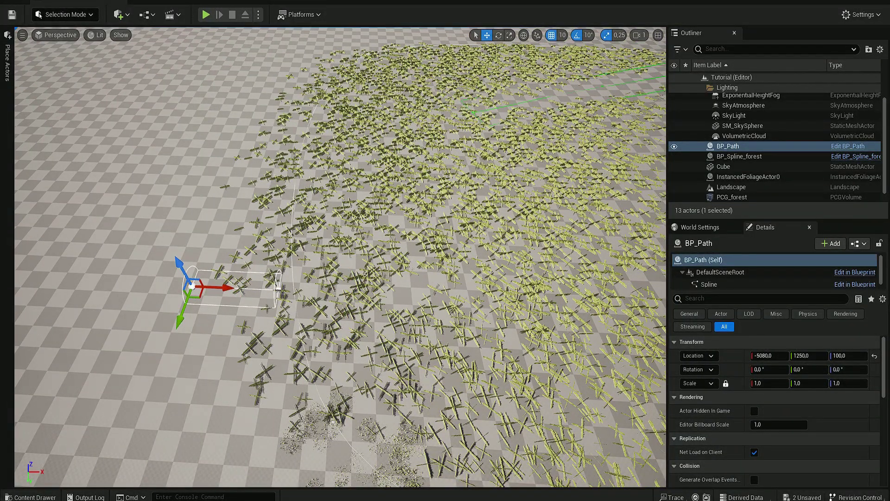
# Extend the placed BP_Path spline across the forest vegetation and deselect it.
pyautogui.moveTo(461, 303); pyautogui.dragTo(517, 302, button='right')
pyautogui.moveTo(434, 275); pyautogui.dragTo(537, 208)
pyautogui.press('w')
pyautogui.moveTo(536, 207); pyautogui.dragTo(487, 261, button='right')
pyautogui.press('Escape')
# Examine from several angles how the vegetation is cleared along the BP_Path spline compared with the landscape spline.
pyautogui.press('w')
pyautogui.moveTo(405, 290); pyautogui.dragTo(347, 285, button='right')
pyautogui.press('w')
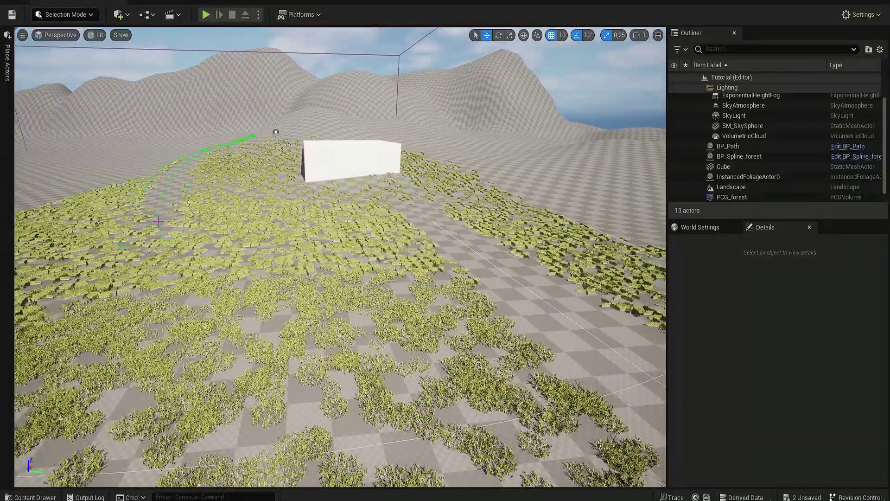
pyautogui.moveTo(159, 222); pyautogui.dragTo(267, 259, button='right')
pyautogui.press('w')
pyautogui.press('d')
pyautogui.moveTo(245, 130); pyautogui.dragTo(162, 194, button='right')
pyautogui.press('d')
pyautogui.moveTo(295, 292); pyautogui.dragTo(368, 280, button='right')
pyautogui.press('a')
pyautogui.moveTo(248, 277); pyautogui.dragTo(266, 310, button='right')
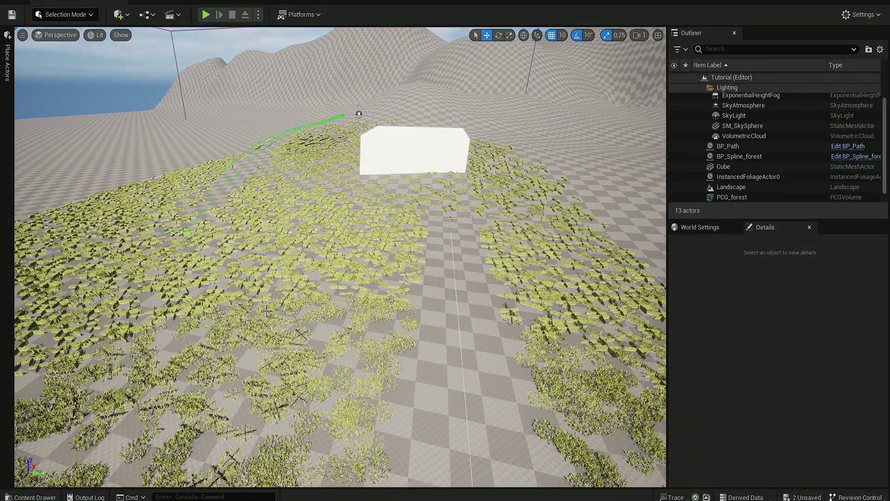
pyautogui.press('a')
pyautogui.moveTo(250, 280); pyautogui.dragTo(290, 291, button='right')
pyautogui.press('a')
pyautogui.press('d')
pyautogui.moveTo(315, 227); pyautogui.dragTo(329, 232, button='right')
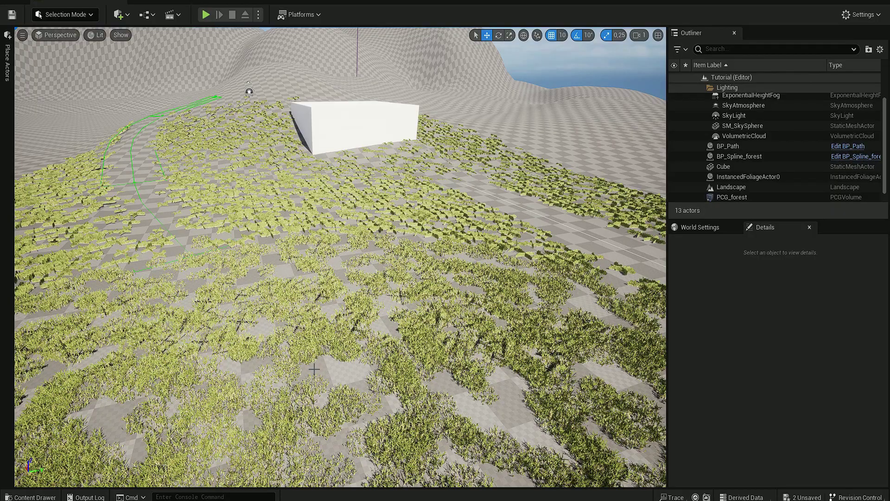
pyautogui.moveTo(307, 357)
pyautogui.mouseDown(button='right')
pyautogui.moveTo(353, 364)
pyautogui.moveTo(296, 345)
pyautogui.mouseUp(button='right')
pyautogui.press('d')
pyautogui.press('s')
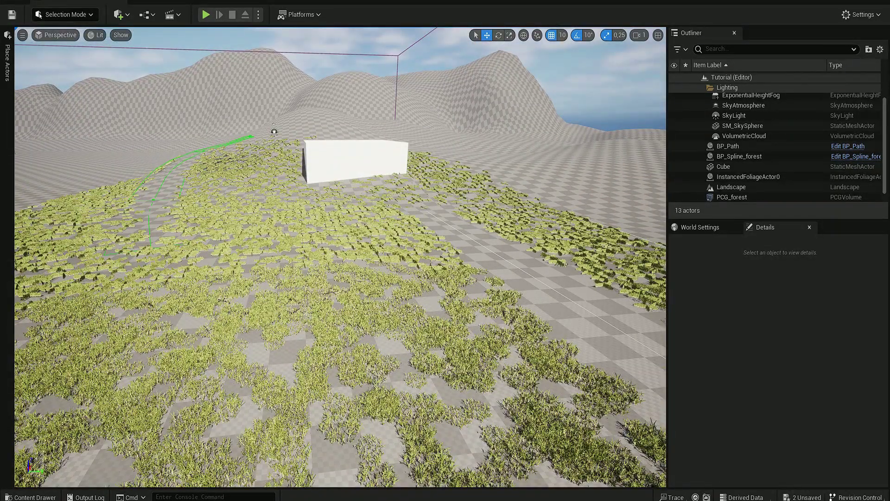
# Return to the PCG_forest graph and review the whole node chain.
pyautogui.click(328, 459)
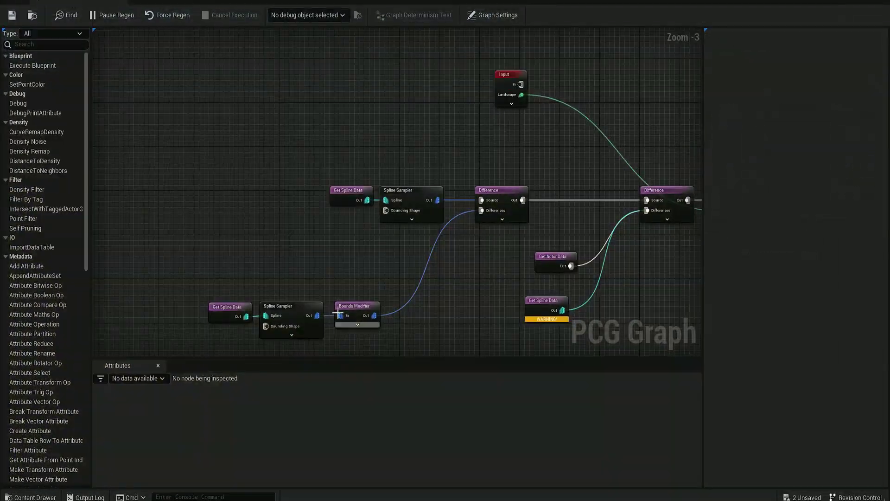
pyautogui.moveTo(395, 224); pyautogui.dragTo(291, 190, button='right')
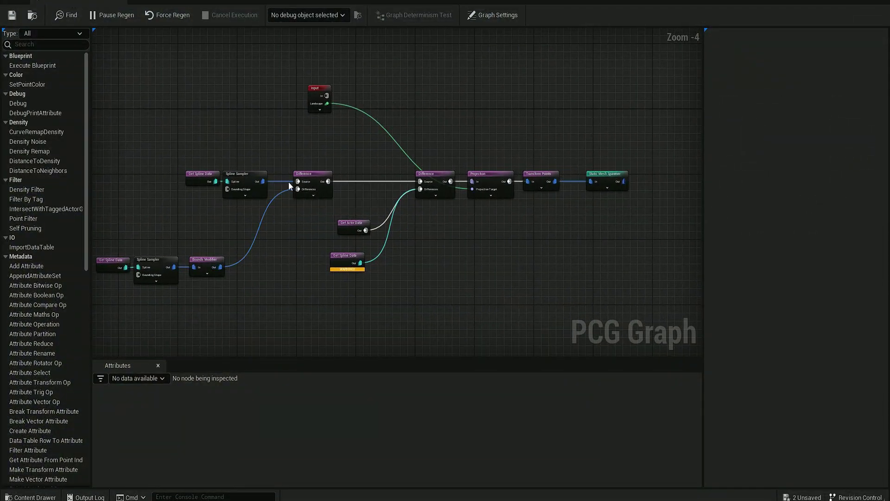
# Gather the nodes that feed the Difference inputs into one cluster below and to the left of the main chain.
pyautogui.moveTo(390, 234); pyautogui.dragTo(484, 207, button='right')
pyautogui.moveTo(185, 219); pyautogui.dragTo(319, 264)
pyautogui.moveTo(301, 234); pyautogui.dragTo(209, 234)
pyautogui.moveTo(386, 234); pyautogui.dragTo(290, 234, button='right')
pyautogui.moveTo(331, 205); pyautogui.dragTo(144, 323)
pyautogui.moveTo(235, 312); pyautogui.dragTo(378, 280, button='right')
# Enclose the clustered spline, sampler, Bounds Modifier and actor data nodes in a comment box titled "INPUT DIFFERENCE".
pyautogui.moveTo(206, 158); pyautogui.dragTo(347, 341)
pyautogui.press('c')
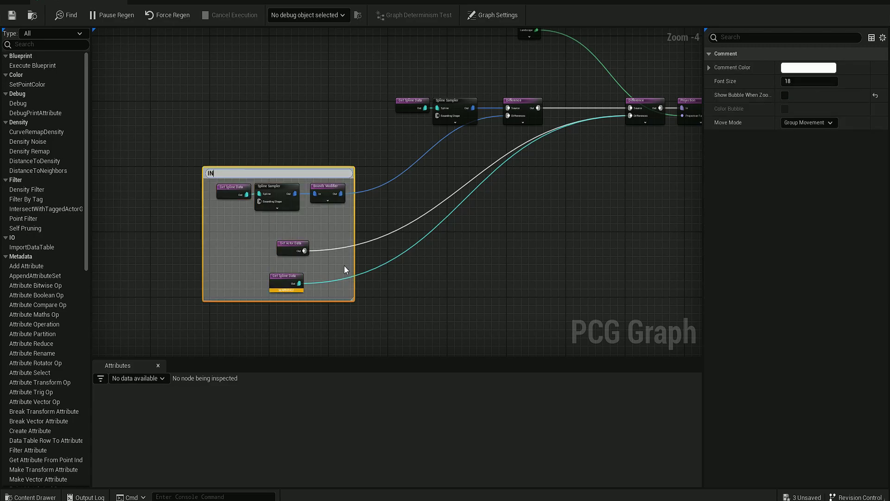
pyautogui.write('INPUT DIFFERENCE')
pyautogui.click(484, 230)
# Move the main chain's Get Spline Data node farther left, away from its Spline Sampler.
pyautogui.moveTo(484, 229); pyautogui.dragTo(301, 163, button='right')
pyautogui.moveTo(224, 106); pyautogui.dragTo(108, 107)
pyautogui.moveTo(219, 122); pyautogui.dragTo(198, 129, button='right')
# Review the main chain from Spline Sampler onward, examining the Transform Points settings and the Static Mesh Spawner's mesh entries.
pyautogui.moveTo(218, 90); pyautogui.dragTo(642, 178)
pyautogui.moveTo(585, 205)
pyautogui.mouseDown(button='right')
pyautogui.moveTo(515, 248)
pyautogui.moveTo(574, 201)
pyautogui.moveTo(591, 198)
pyautogui.mouseUp(button='right')
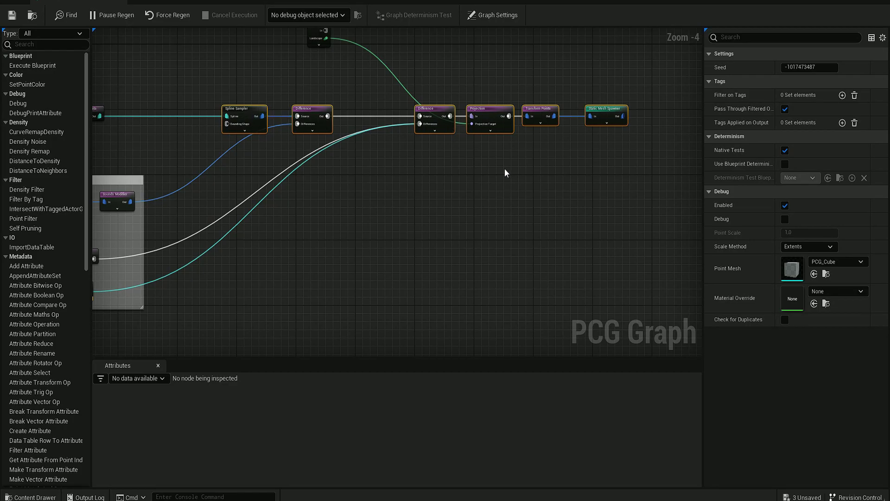
pyautogui.moveTo(588, 117); pyautogui.dragTo(573, 164, button='right')
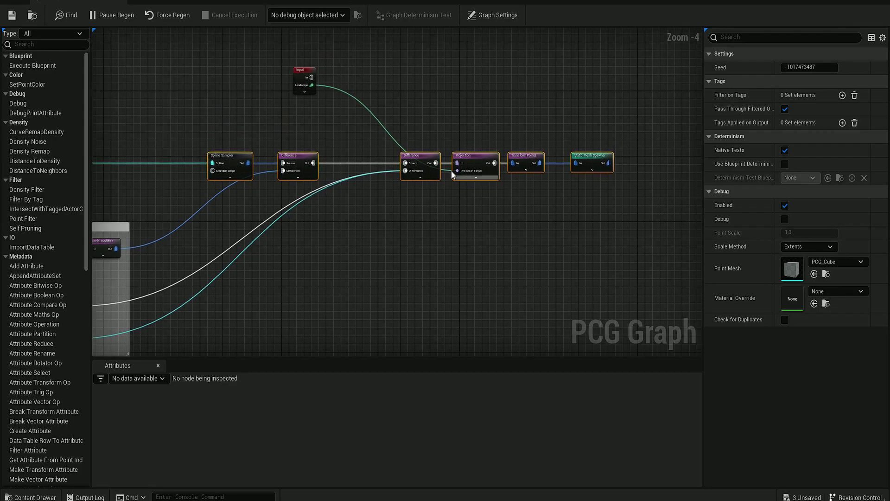
pyautogui.click(531, 157)
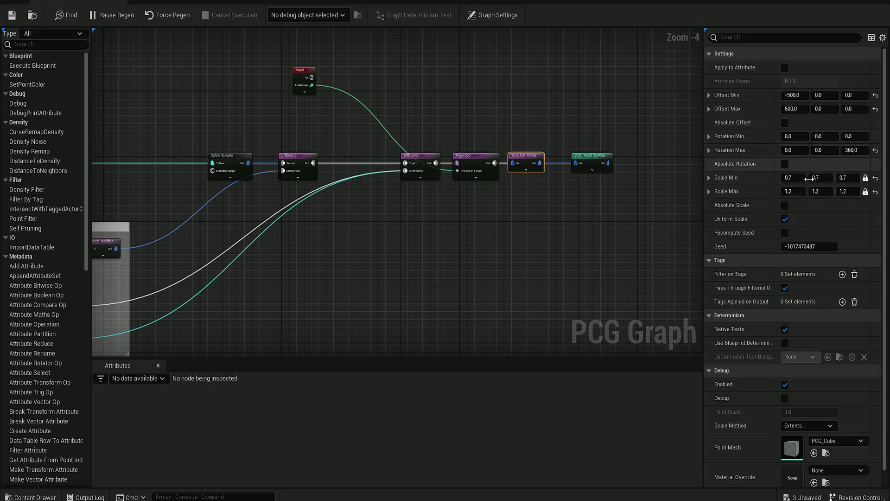
pyautogui.moveTo(556, 215); pyautogui.dragTo(431, 220, button='right')
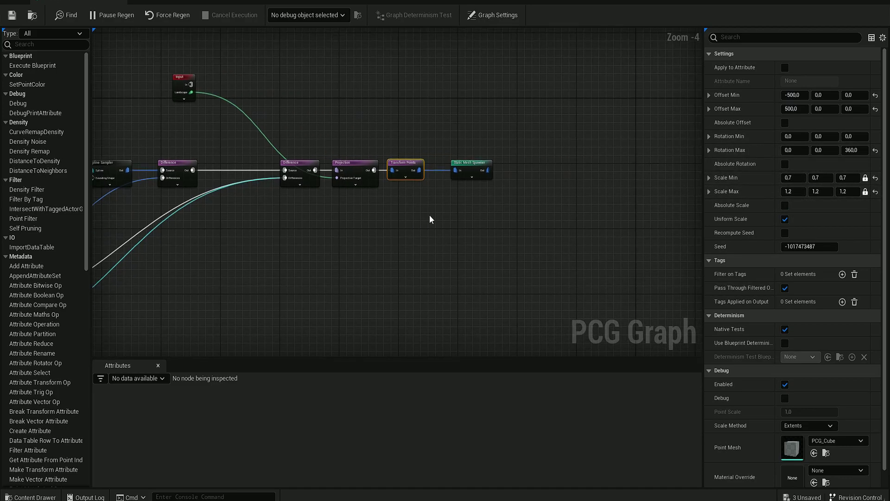
pyautogui.click(479, 166)
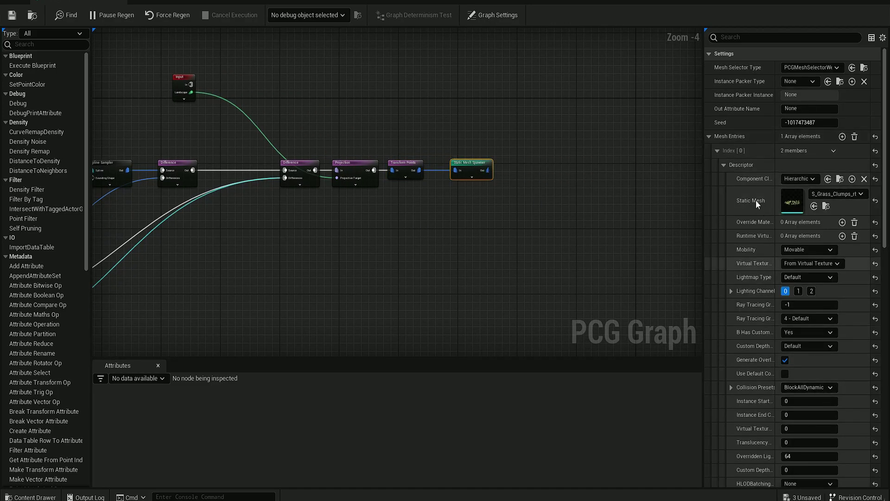
pyautogui.click(717, 150)
# Shift the main chain's Get Spline Data node slightly back toward its Spline Sampler and deselect it.
pyautogui.moveTo(208, 278); pyautogui.dragTo(501, 205, button='right')
pyautogui.moveTo(377, 173); pyautogui.dragTo(302, 233, button='right')
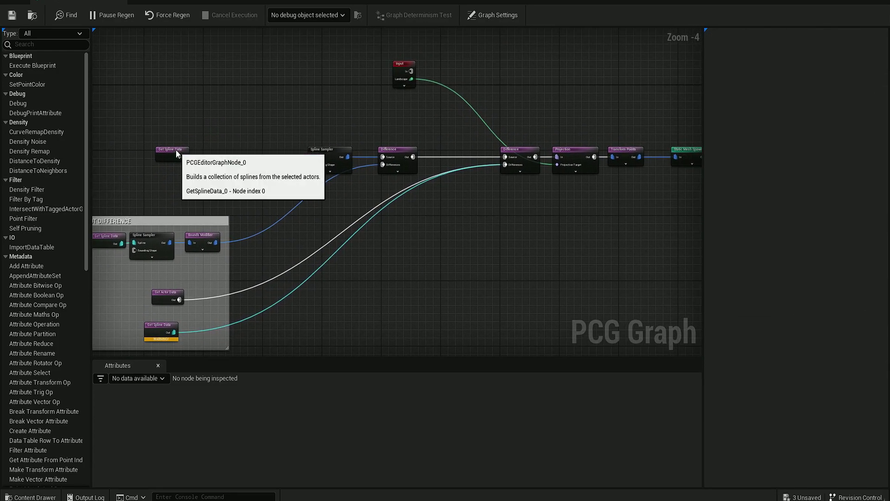
pyautogui.moveTo(176, 149); pyautogui.dragTo(189, 151)
pyautogui.click(188, 184)
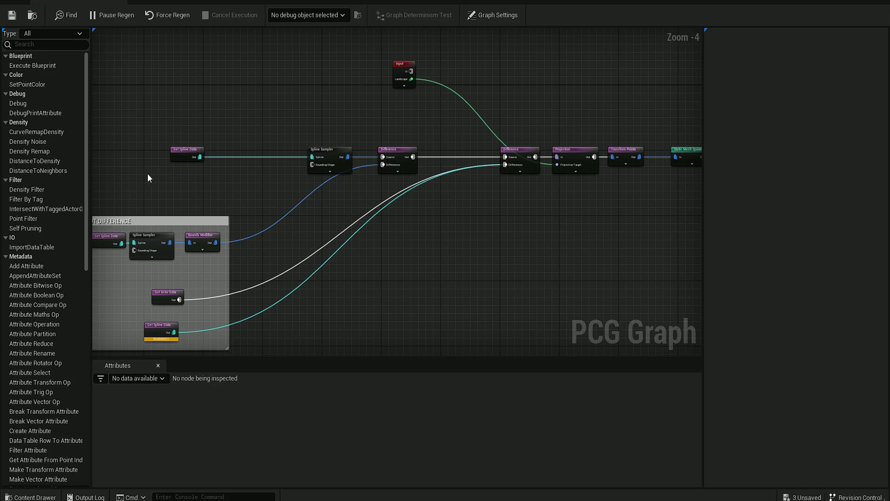